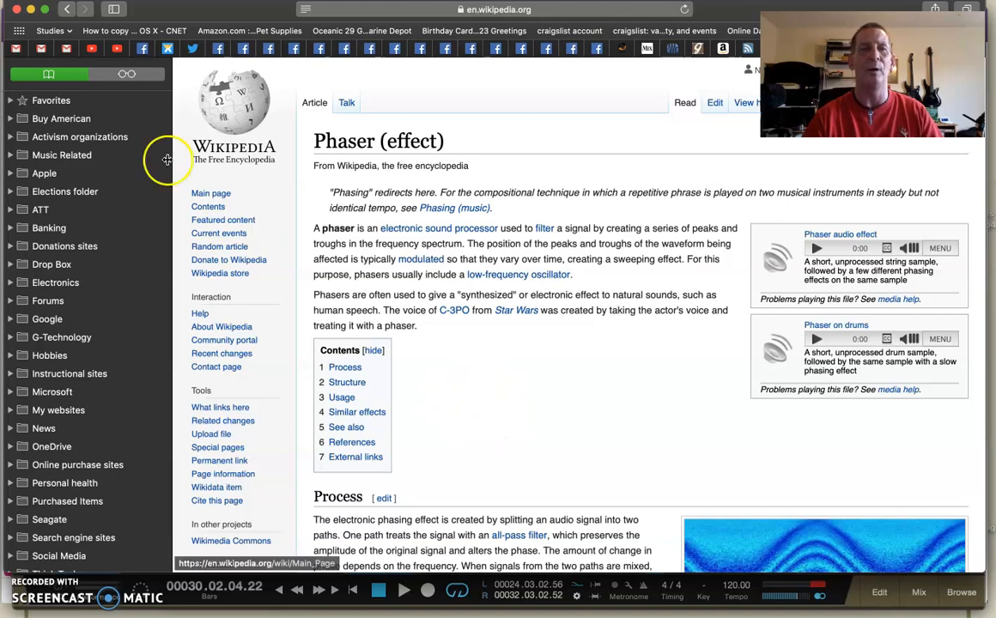
Switch from the browser to Studio One and enable the Tone Generator insert on the Test file track
{"action": "left_click", "coordinate": [31, 9]}
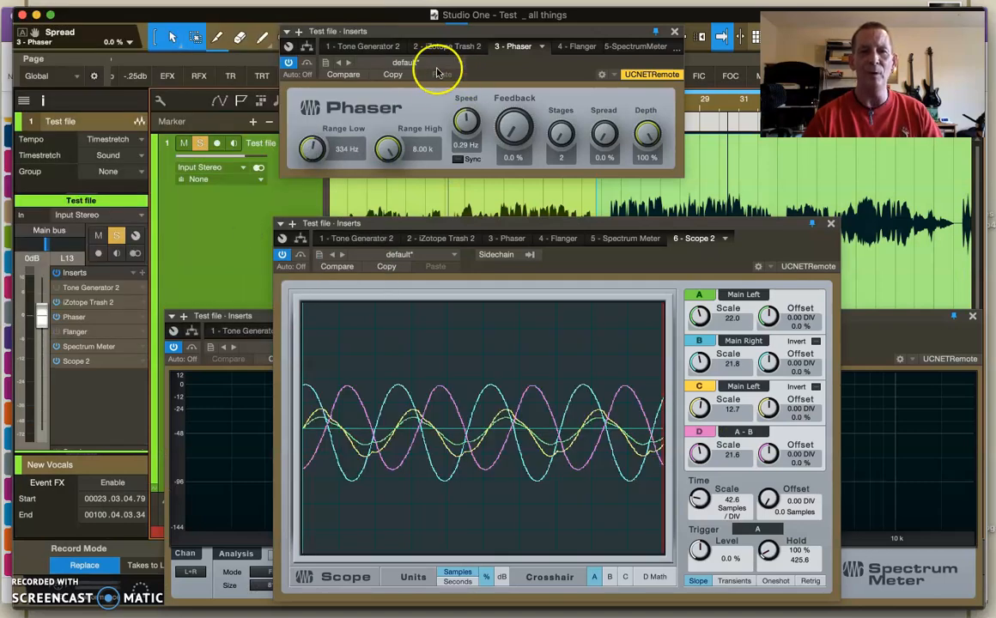
{"action": "left_click", "coordinate": [365, 48]}
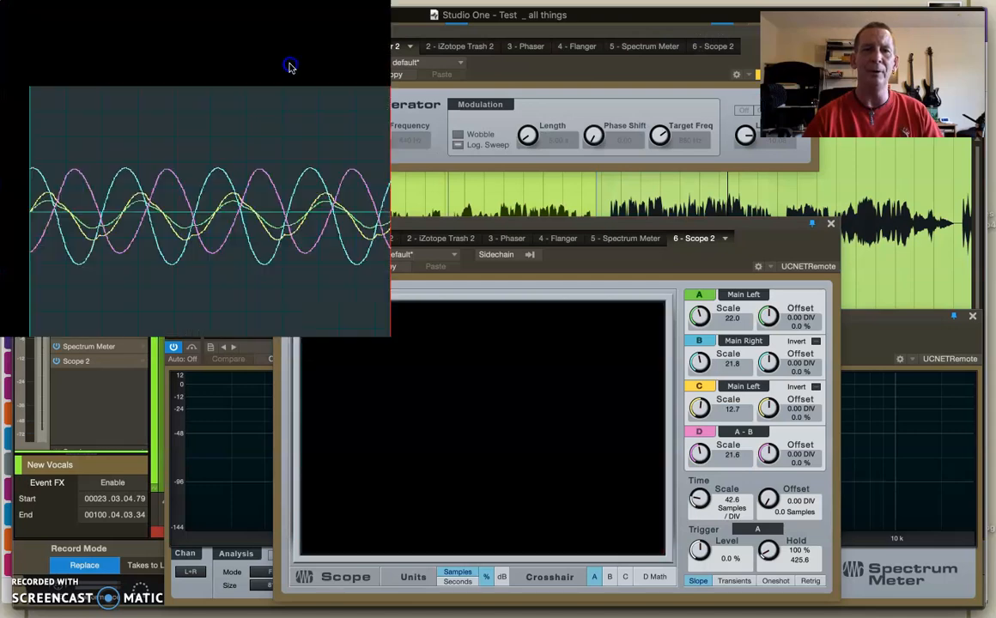
{"action": "left_click", "coordinate": [289, 63]}
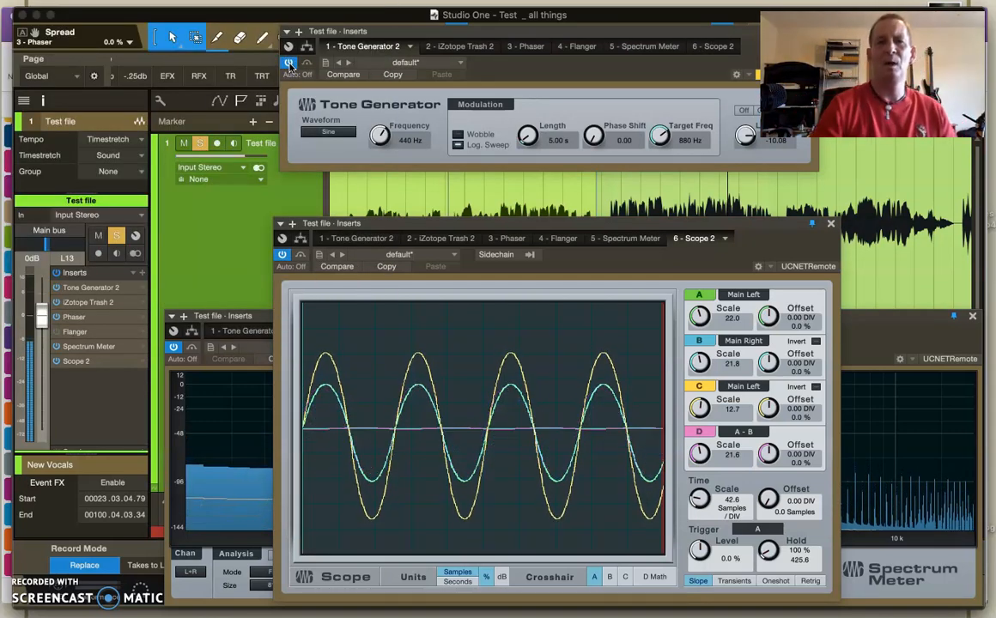
Review the iZotope Trash 2 and Phaser inserts, then examine the tone's harmonics and their levels in the Spectrum Meter
{"action": "left_click", "coordinate": [461, 47]}
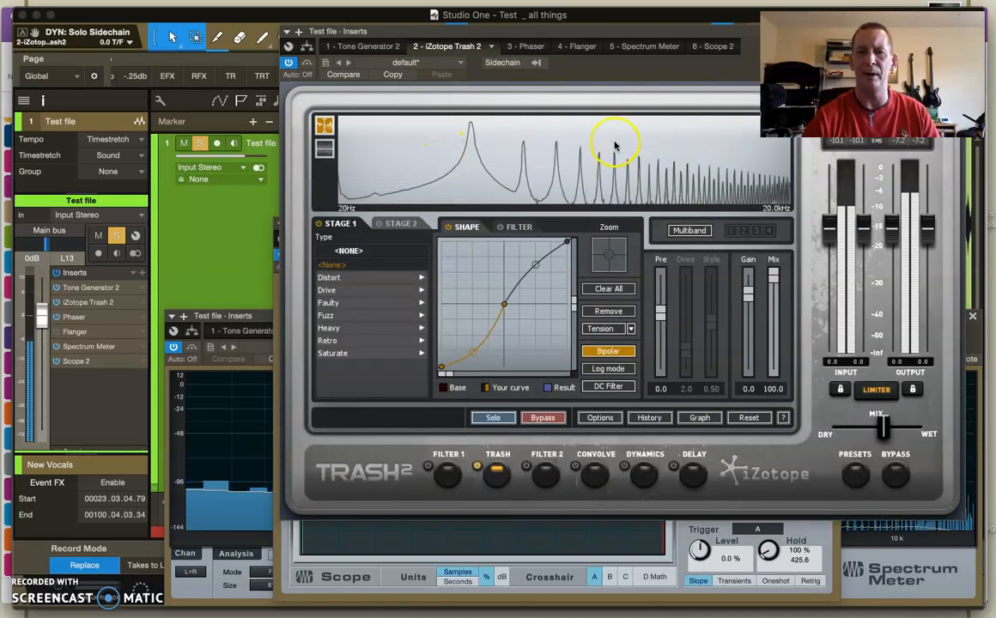
{"action": "left_click", "coordinate": [532, 45]}
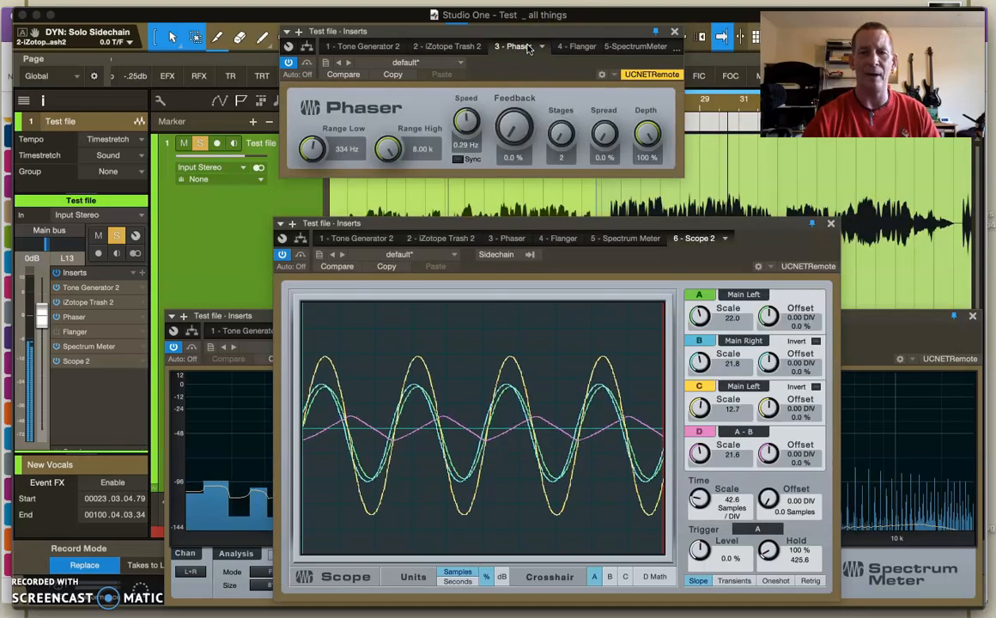
{"action": "left_click", "coordinate": [860, 324]}
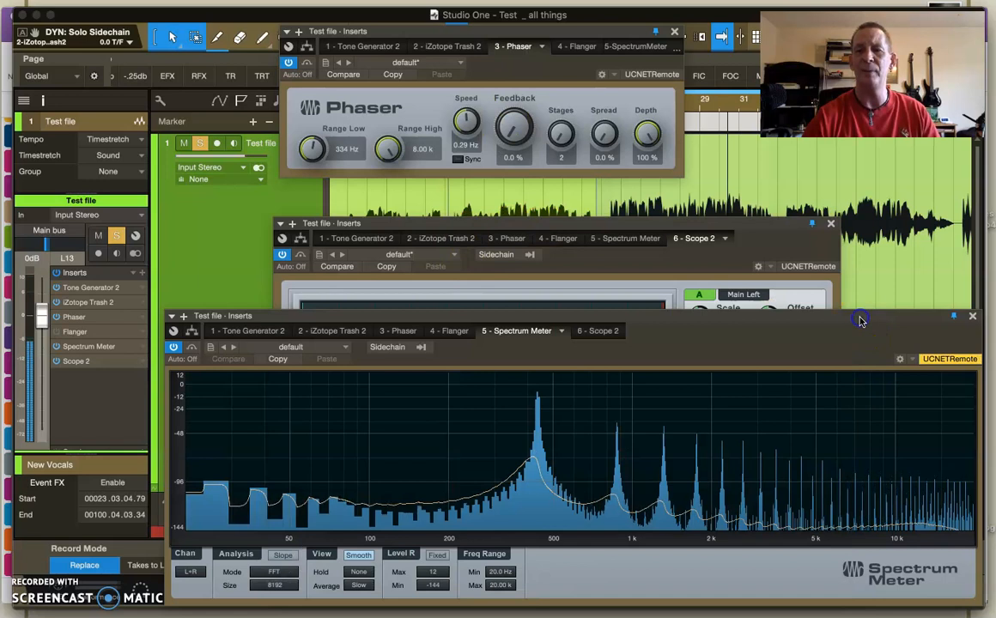
{"action": "left_click", "coordinate": [604, 230]}
{"action": "left_click", "coordinate": [863, 317]}
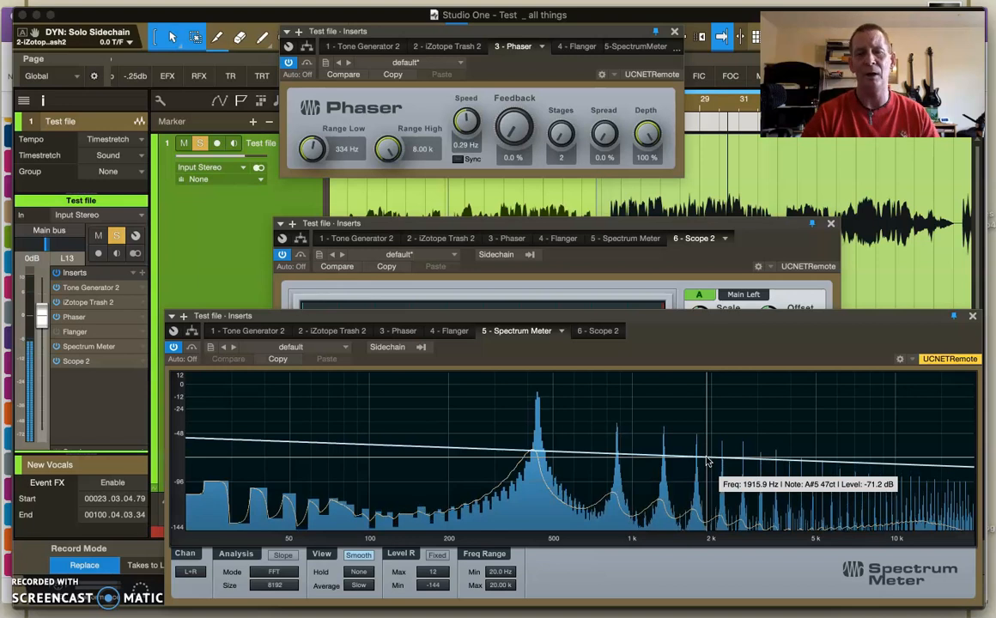
{"action": "left_click_drag", "start_coordinate": [707, 462], "coordinate": [854, 510]}
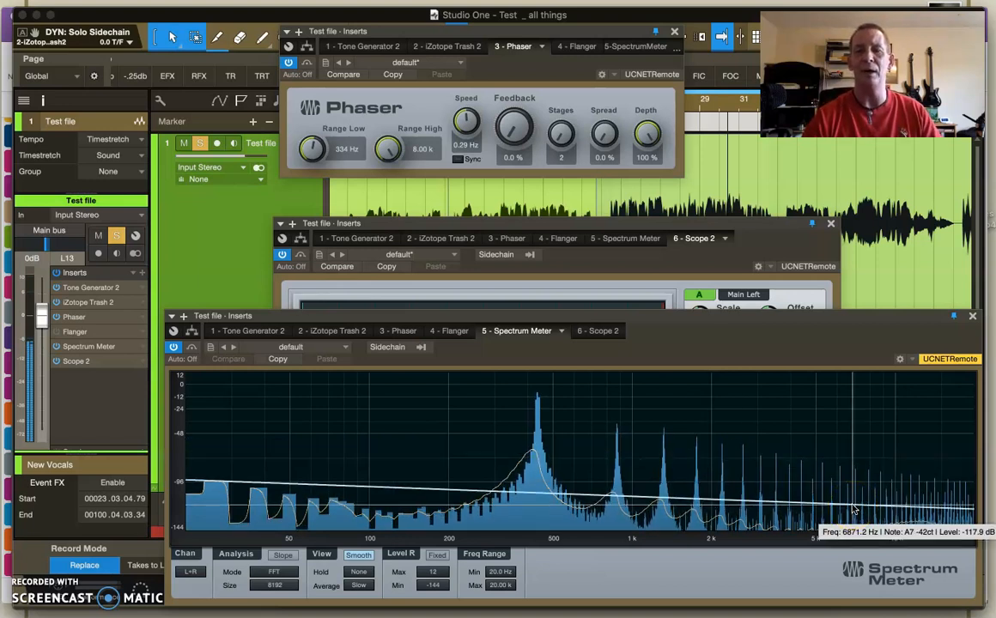
{"action": "left_click_drag", "start_coordinate": [853, 510], "coordinate": [783, 496]}
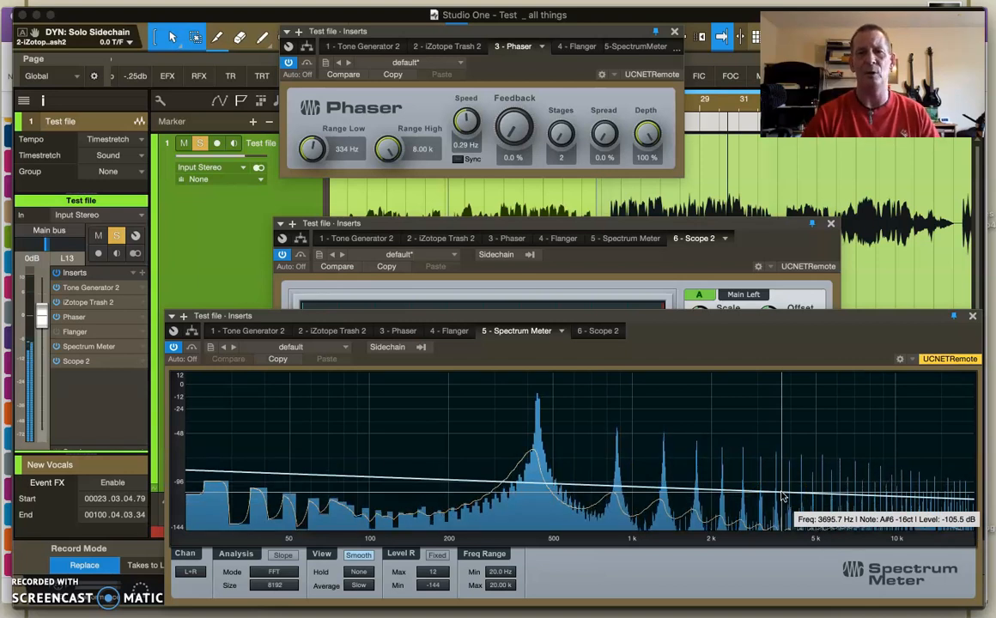
{"action": "mouse_move", "coordinate": [783, 496]}
{"action": "left_mouse_down"}
{"action": "mouse_move", "coordinate": [714, 420]}
{"action": "mouse_move", "coordinate": [796, 485]}
{"action": "mouse_move", "coordinate": [863, 480]}
{"action": "mouse_move", "coordinate": [693, 454]}
{"action": "mouse_move", "coordinate": [735, 459]}
{"action": "mouse_move", "coordinate": [546, 449]}
{"action": "mouse_move", "coordinate": [641, 458]}
{"action": "mouse_move", "coordinate": [668, 435]}
{"action": "mouse_move", "coordinate": [801, 489]}
{"action": "left_mouse_up"}
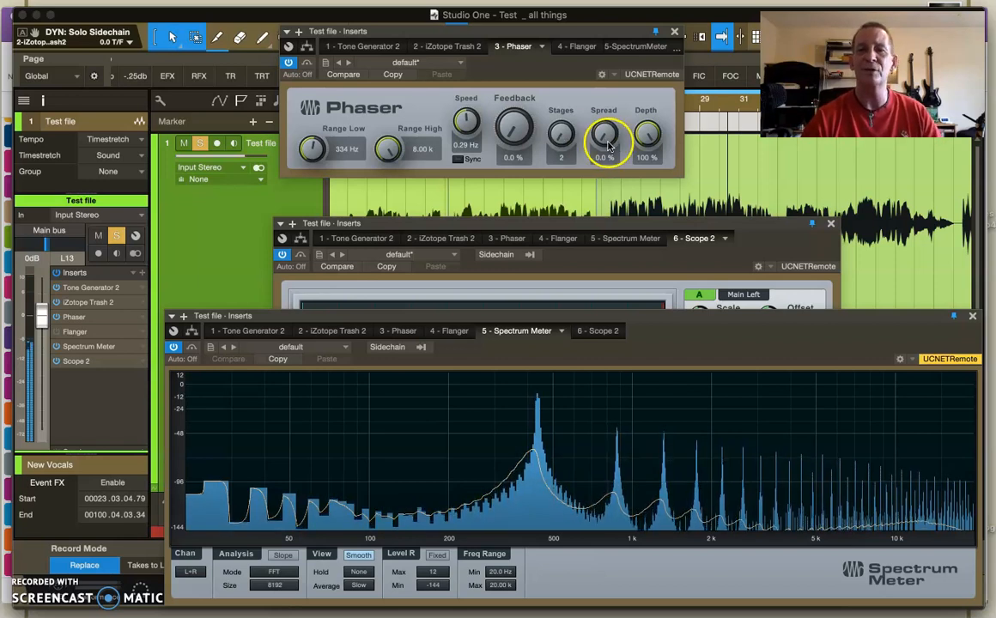
Set the Phaser's Spread to 2.5% and check the signal in the Scope and the Spectrum Meter
{"action": "mouse_move", "coordinate": [604, 133]}
{"action": "left_mouse_down"}
{"action": "mouse_move", "coordinate": [608, 97]}
{"action": "mouse_move", "coordinate": [603, 141]}
{"action": "left_mouse_up"}
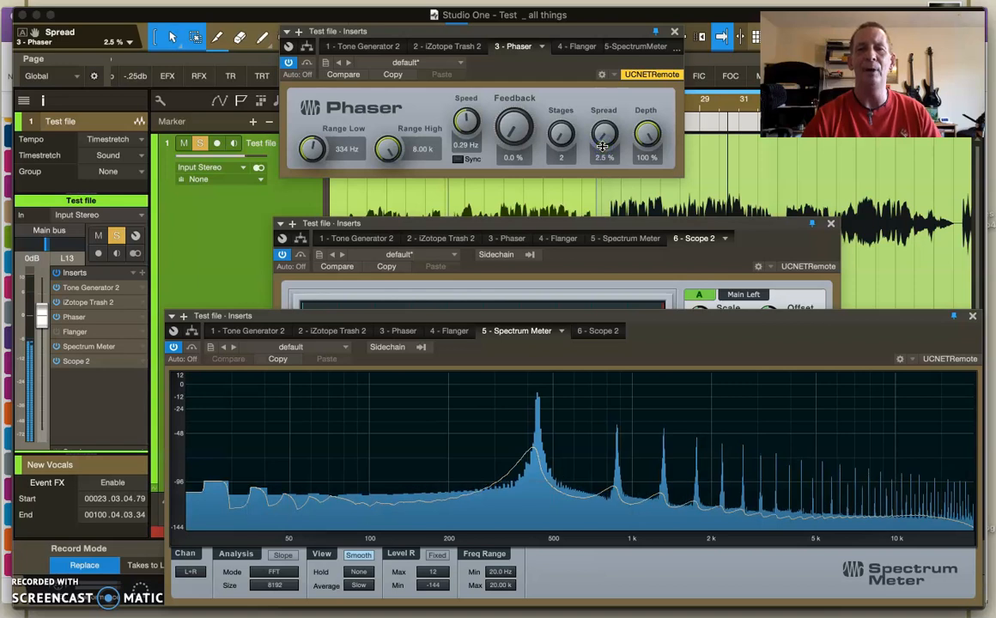
{"action": "left_click", "coordinate": [572, 226]}
{"action": "left_click", "coordinate": [873, 323]}
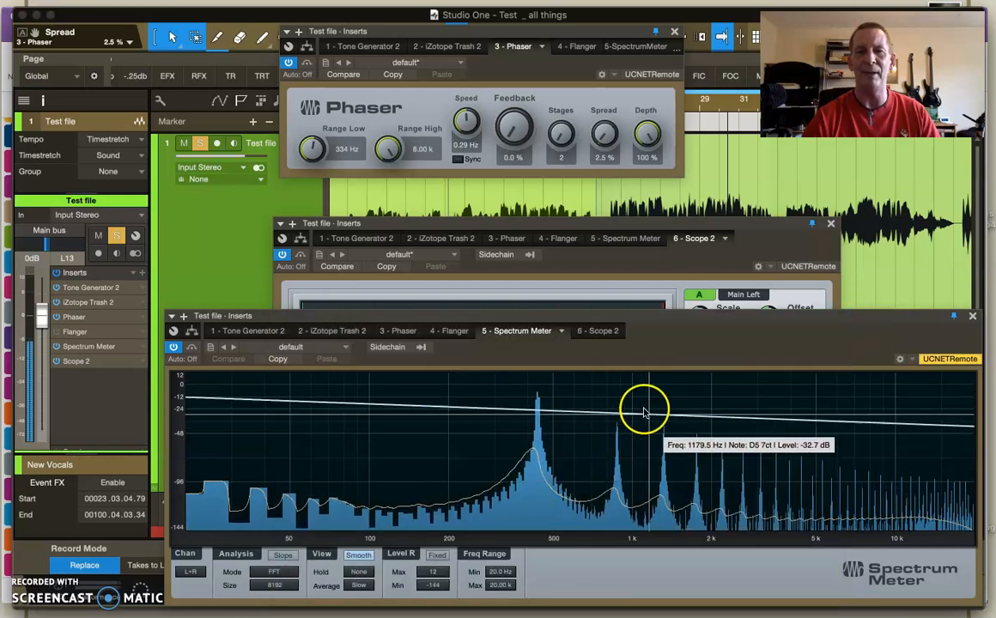
Set the Phaser's Stages to 10, try a Speed of 0.03 Hz, and raise the Speed to 0.23 Hz
{"action": "mouse_move", "coordinate": [557, 135]}
{"action": "left_mouse_down"}
{"action": "mouse_move", "coordinate": [562, 86]}
{"action": "mouse_move", "coordinate": [558, 122]}
{"action": "left_mouse_up"}
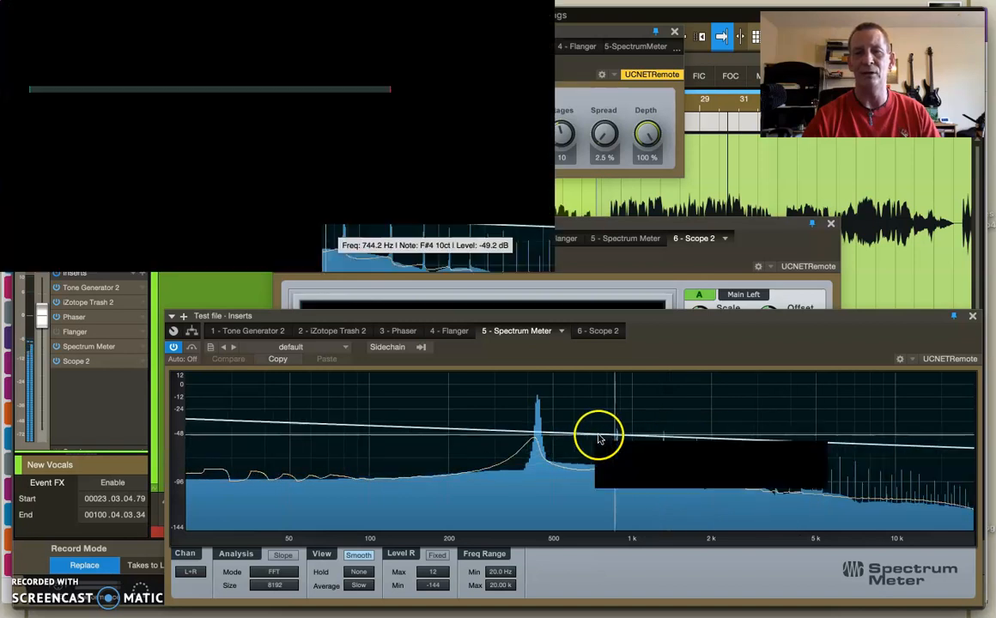
{"action": "left_click_drag", "start_coordinate": [462, 122], "coordinate": [462, 162]}
{"action": "left_click", "coordinate": [698, 300]}
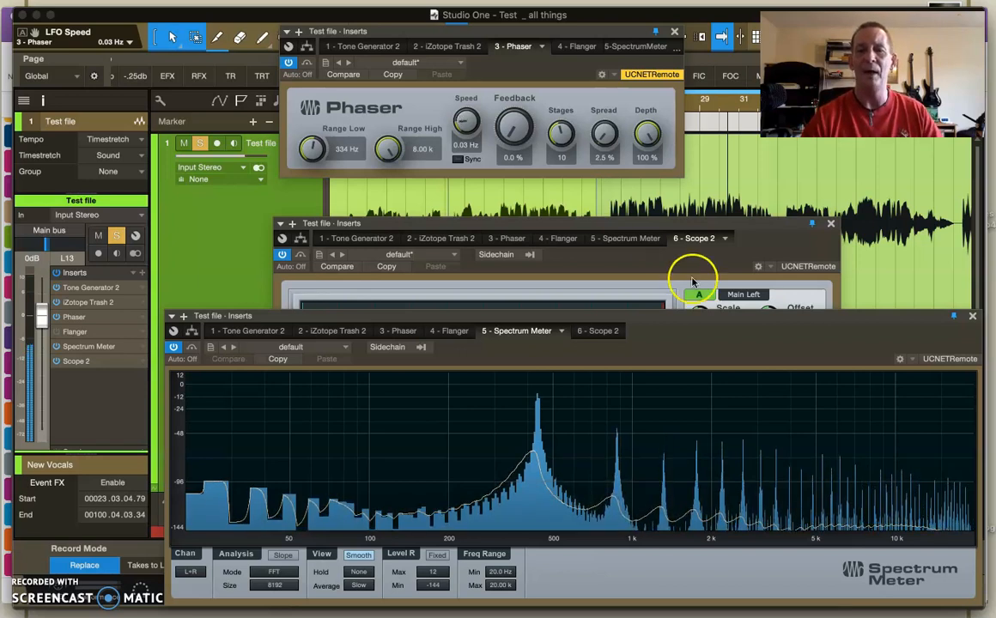
{"action": "mouse_move", "coordinate": [470, 116]}
{"action": "left_mouse_down"}
{"action": "mouse_move", "coordinate": [468, 66]}
{"action": "mouse_move", "coordinate": [468, 100]}
{"action": "left_mouse_up"}
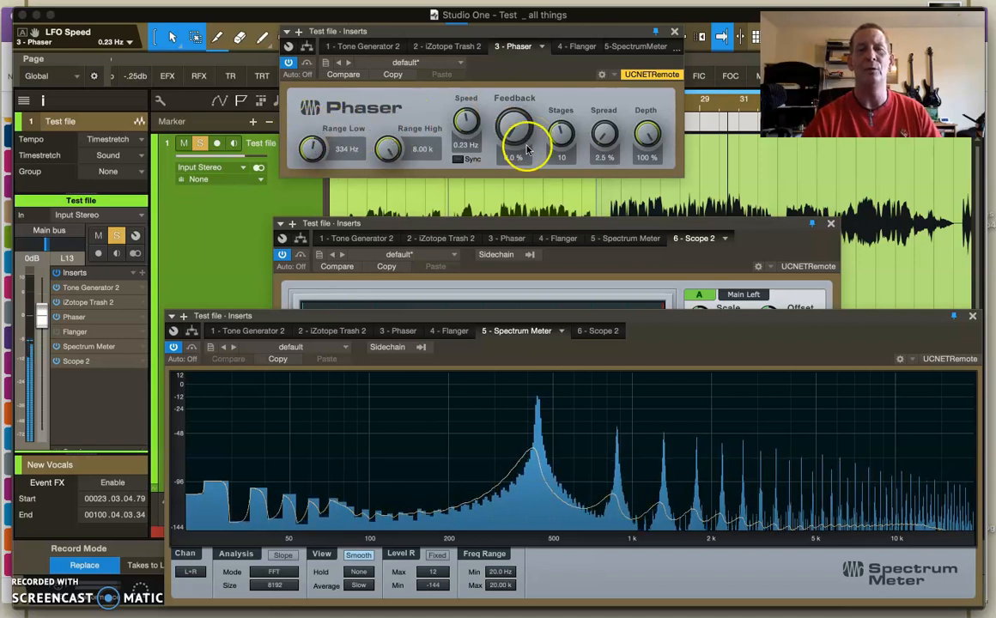
Raise the Phaser's Spread to 55.5%, reduce it to 48.0%, and compare the signal in the Scope and Spectrum Meter
{"action": "left_click_drag", "start_coordinate": [604, 131], "coordinate": [608, 71]}
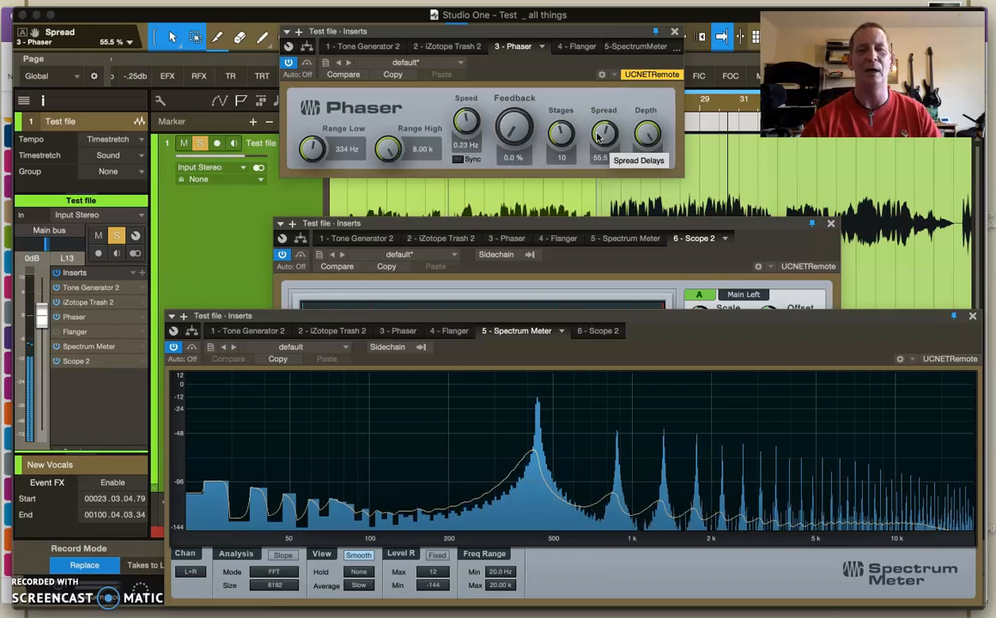
{"action": "left_click_drag", "start_coordinate": [598, 135], "coordinate": [598, 144]}
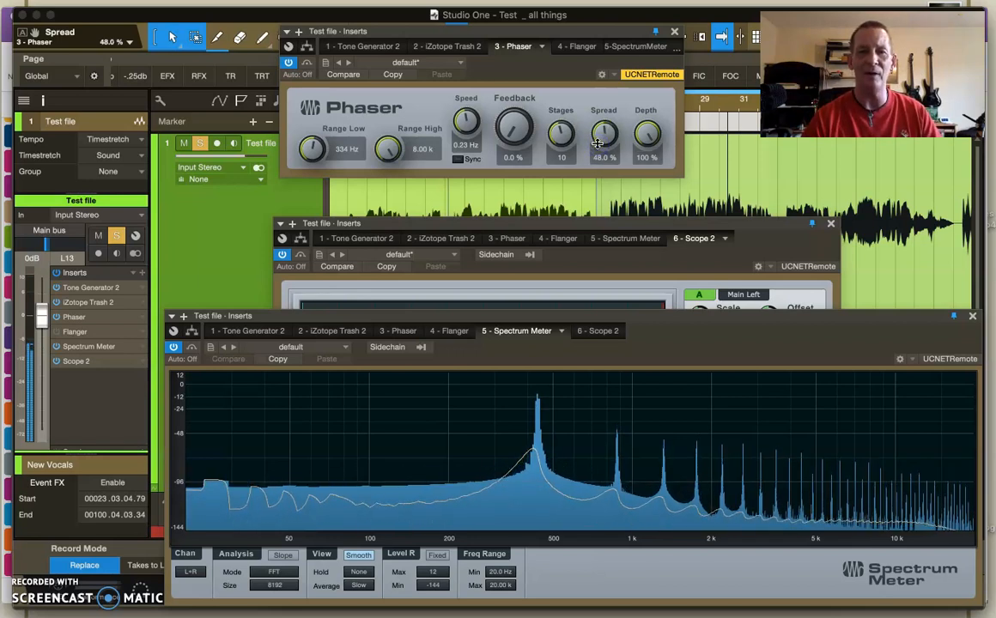
{"action": "left_click", "coordinate": [573, 225]}
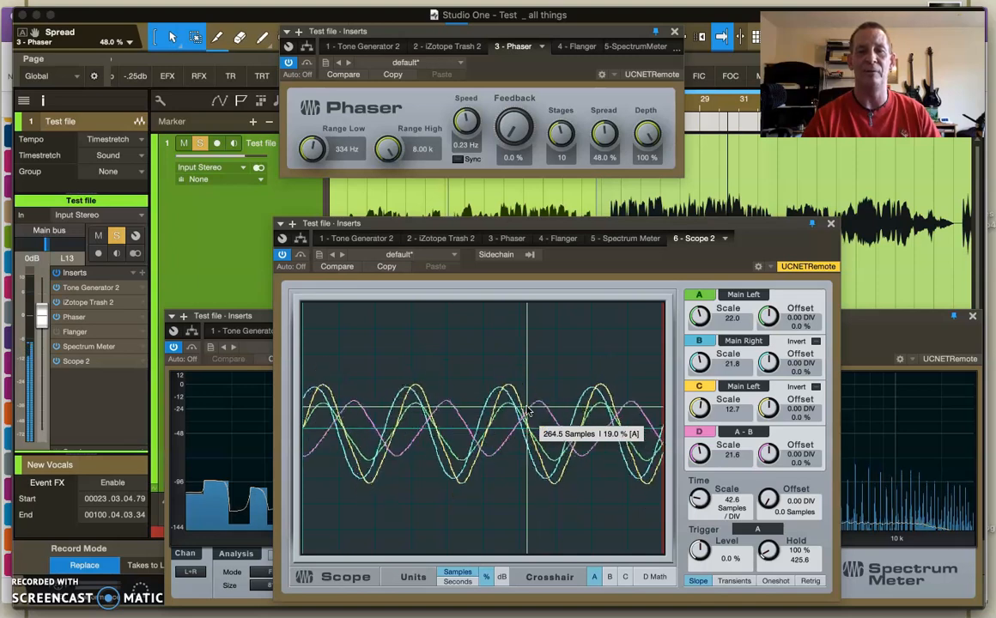
{"action": "left_click", "coordinate": [893, 317]}
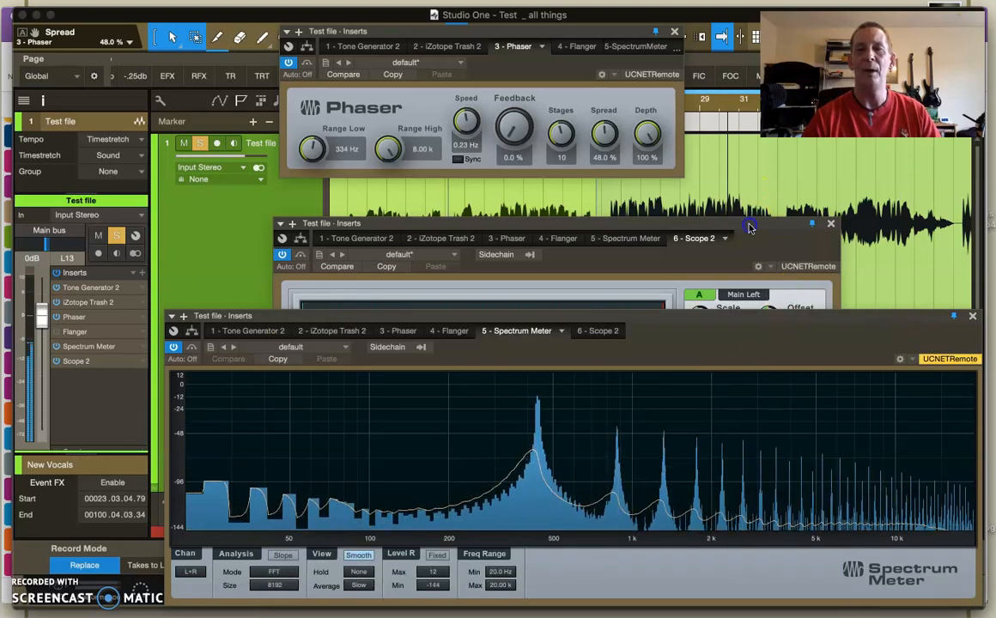
{"action": "left_click", "coordinate": [678, 222]}
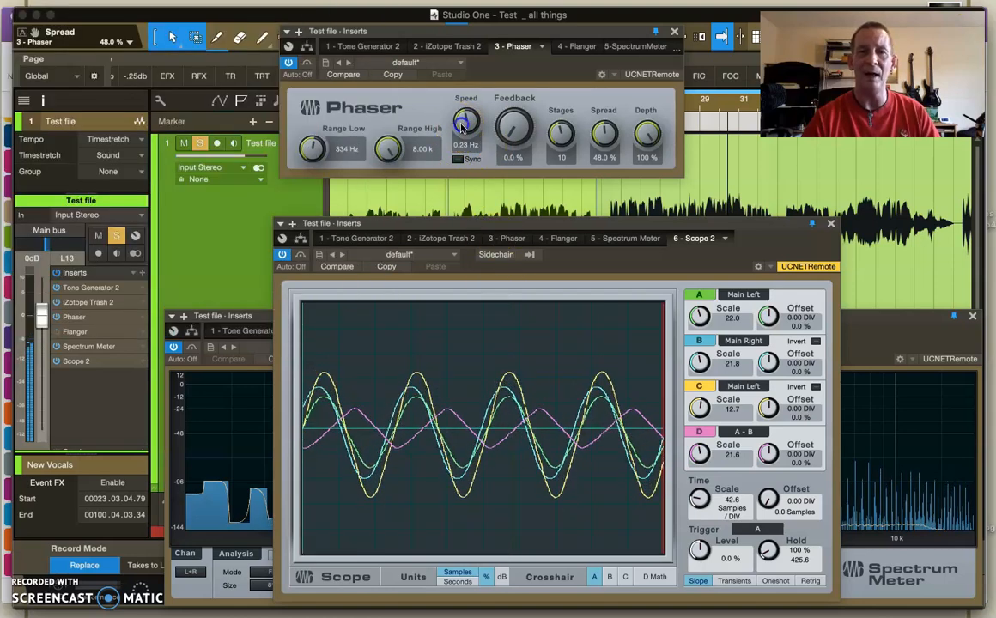
Vary the Phaser's Speed up to 1.50 Hz, lower it, and bring it to 0.96 Hz while watching the Scope
{"action": "left_click_drag", "start_coordinate": [462, 127], "coordinate": [465, 95]}
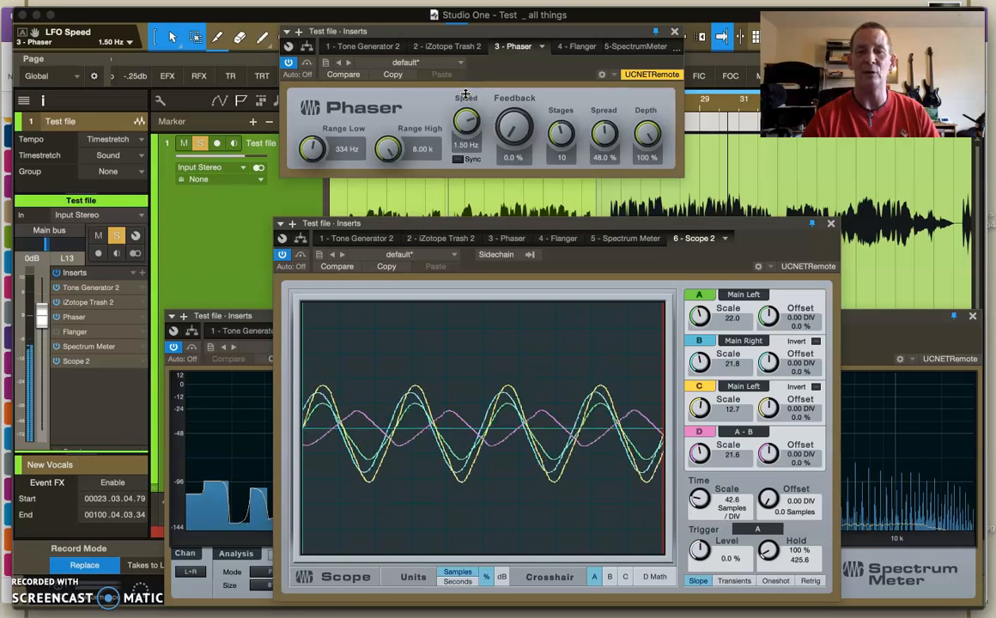
{"action": "left_click_drag", "start_coordinate": [465, 94], "coordinate": [472, 172]}
{"action": "left_click_drag", "start_coordinate": [460, 383], "coordinate": [521, 396]}
{"action": "left_click_drag", "start_coordinate": [463, 122], "coordinate": [461, 79]}
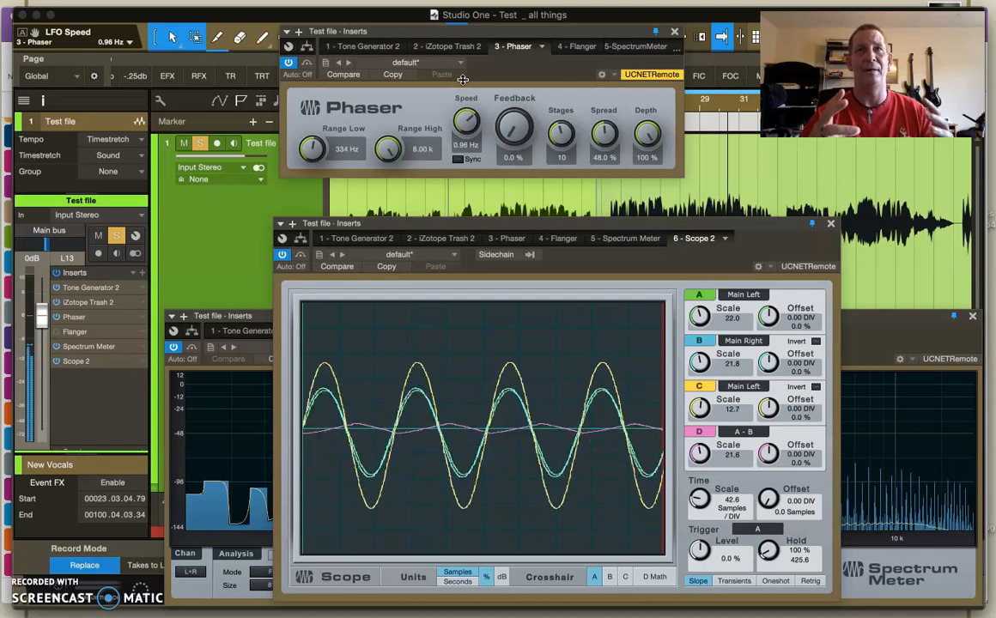
Set the Phaser's Speed to 0.83 Hz, try Feedback at 40.4%, and return Feedback to 0.0%
{"action": "left_click_drag", "start_coordinate": [466, 121], "coordinate": [516, 79]}
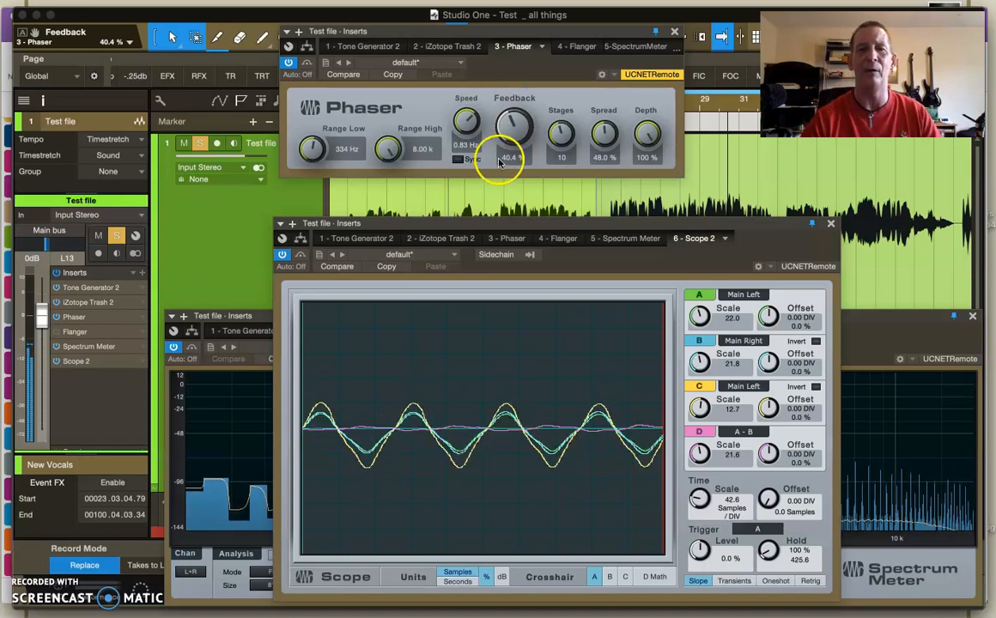
{"action": "left_click_drag", "start_coordinate": [514, 125], "coordinate": [514, 200]}
Adjust the Phaser to 14 Stages, 51.5% Spread and 62.0% Depth, trying 70.0% Spread and 48.0% Depth on the way
{"action": "left_click_drag", "start_coordinate": [561, 133], "coordinate": [559, 112]}
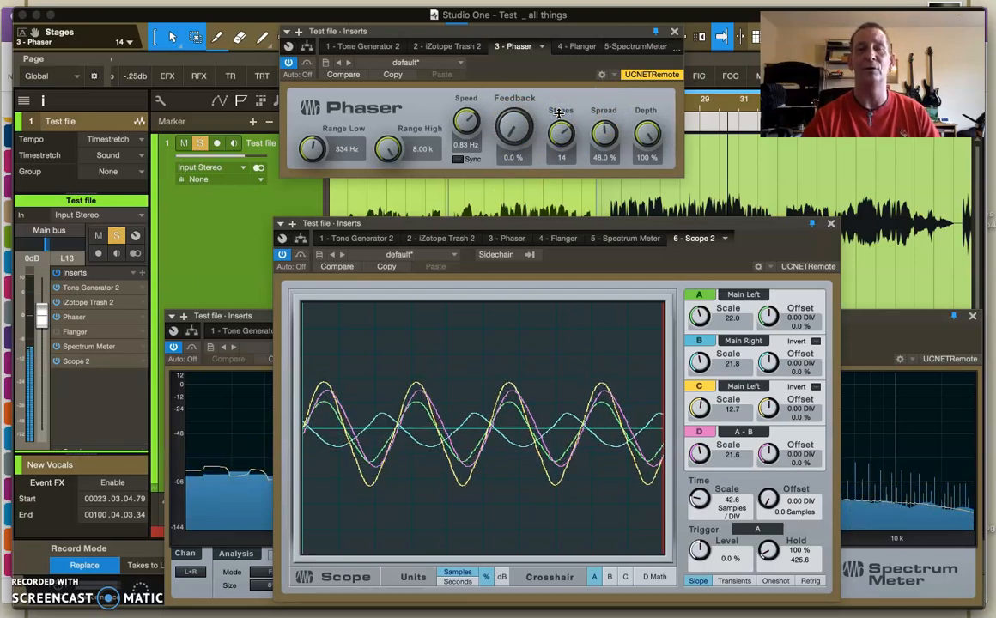
{"action": "left_click_drag", "start_coordinate": [602, 135], "coordinate": [606, 103]}
{"action": "left_click_drag", "start_coordinate": [646, 131], "coordinate": [647, 205]}
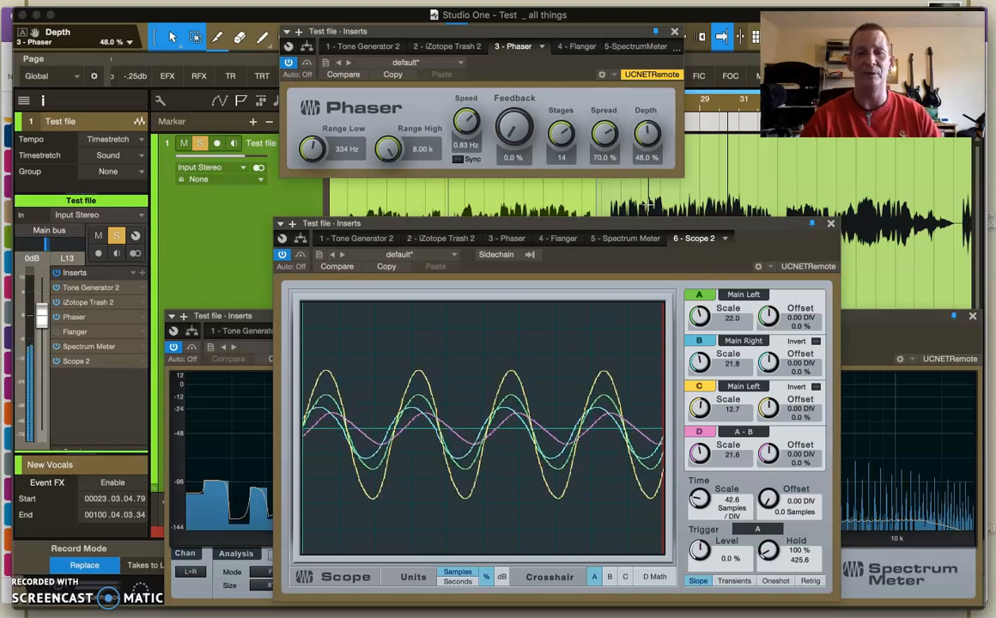
{"action": "mouse_move", "coordinate": [645, 130]}
{"action": "left_mouse_down"}
{"action": "mouse_move", "coordinate": [587, 111]}
{"action": "mouse_move", "coordinate": [587, 96]}
{"action": "left_mouse_up"}
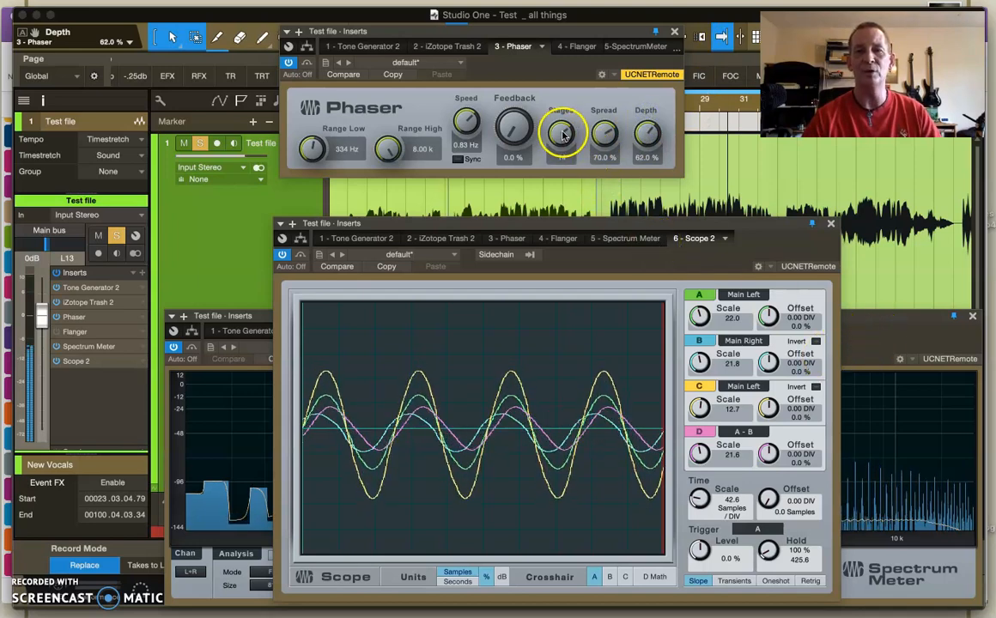
{"action": "left_click_drag", "start_coordinate": [603, 135], "coordinate": [605, 154]}
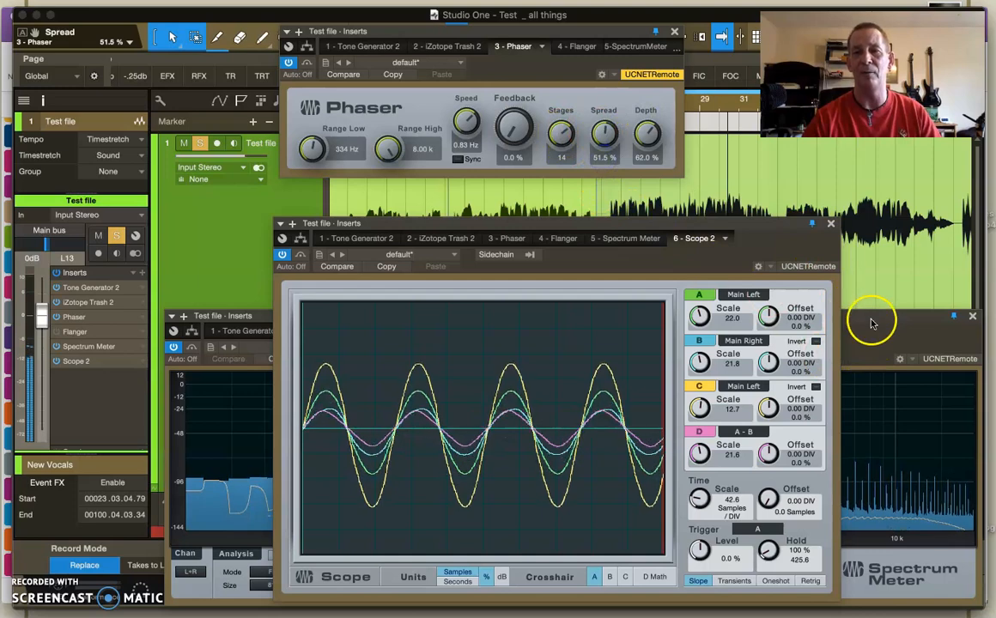
Lower the Phaser's Speed to 0.24 Hz and compare the sweep in the Spectrum Meter and the Scope
{"action": "left_click", "coordinate": [871, 322]}
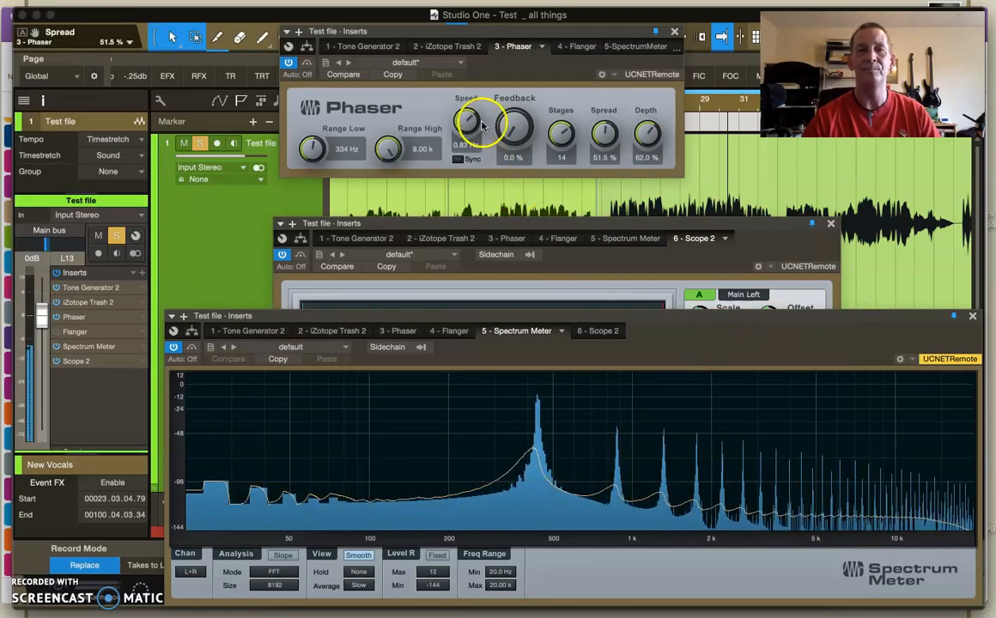
{"action": "left_click_drag", "start_coordinate": [468, 123], "coordinate": [459, 142]}
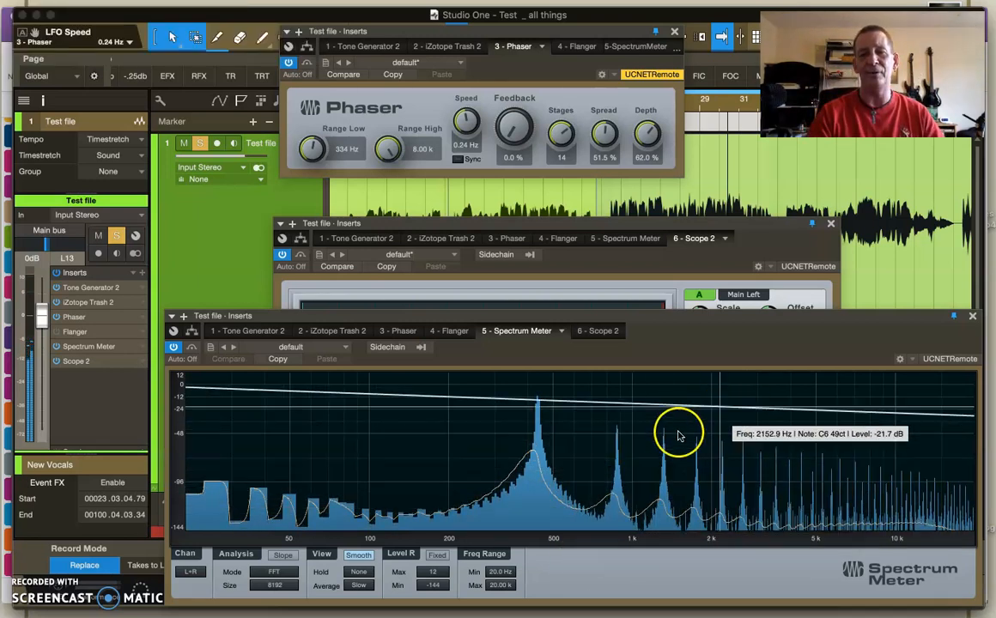
{"action": "left_click", "coordinate": [648, 225]}
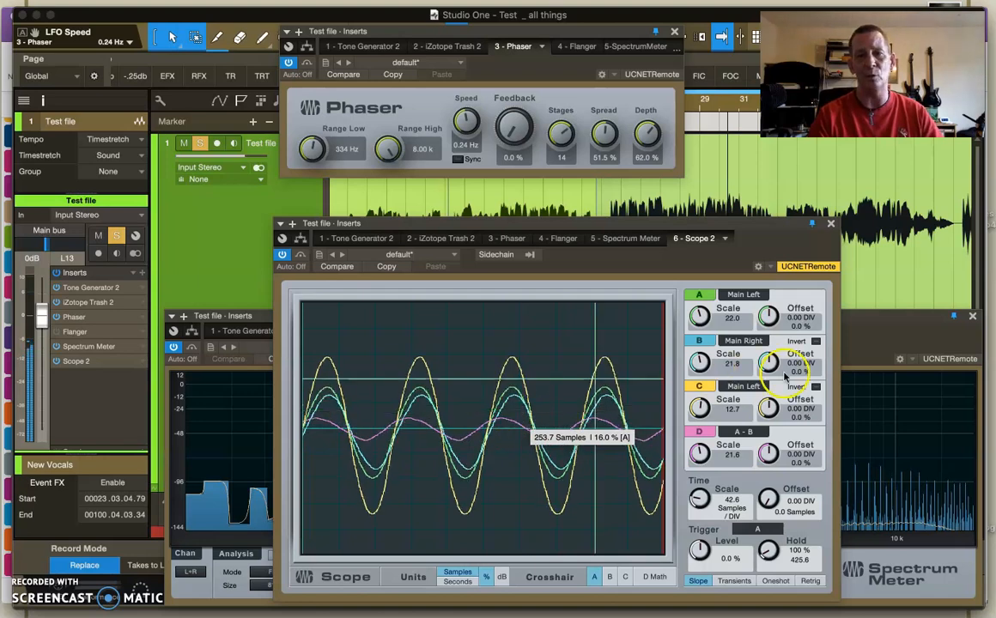
{"action": "left_click", "coordinate": [889, 314]}
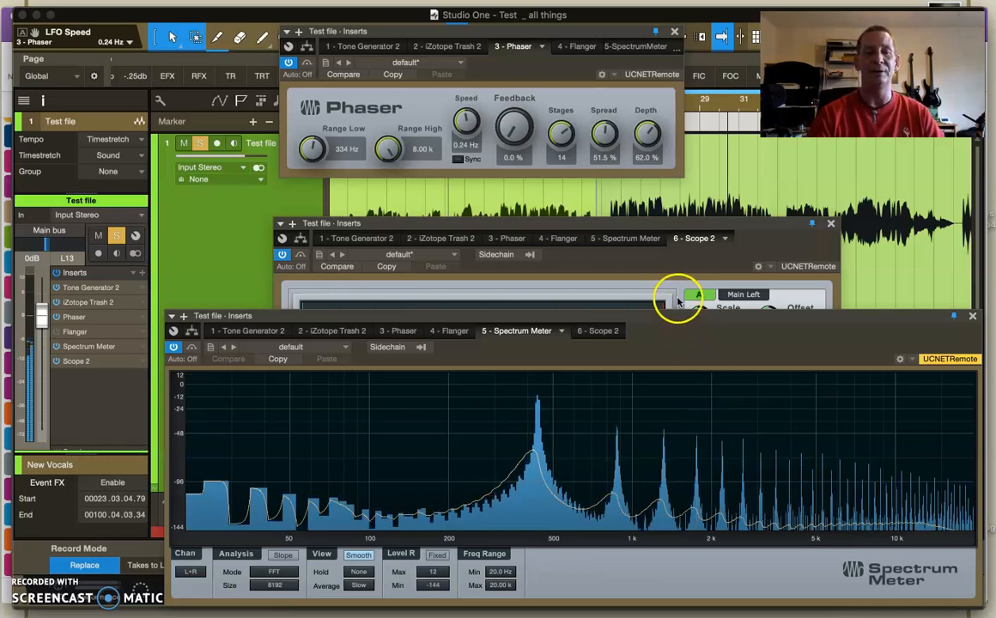
{"action": "left_click", "coordinate": [674, 230]}
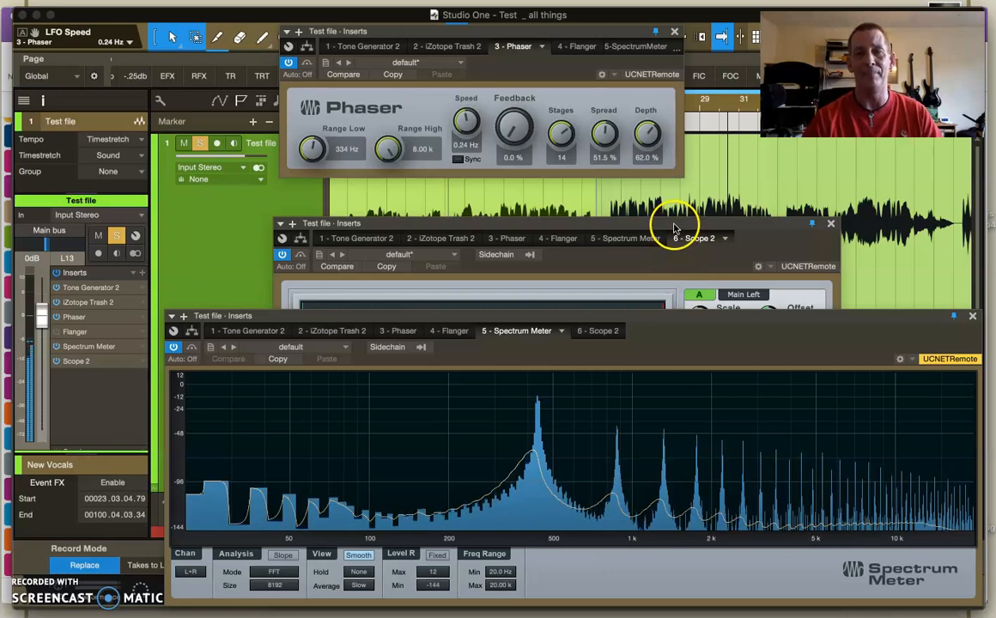
{"action": "left_click", "coordinate": [673, 227]}
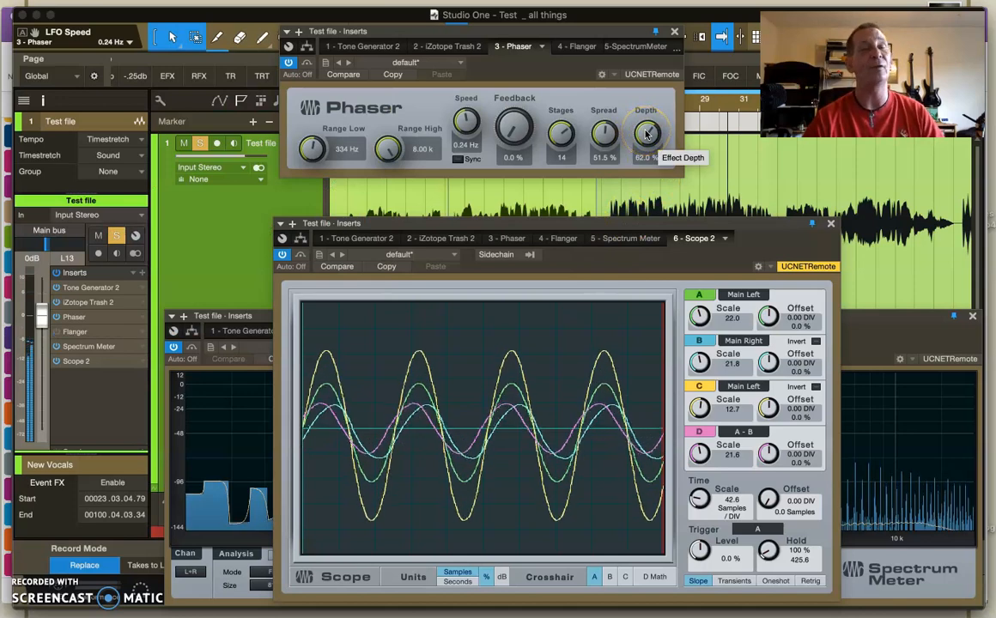
Reduce the Phaser's Depth to 0.0%, then raise it slightly to 2.0%
{"action": "left_click_drag", "start_coordinate": [646, 133], "coordinate": [642, 231]}
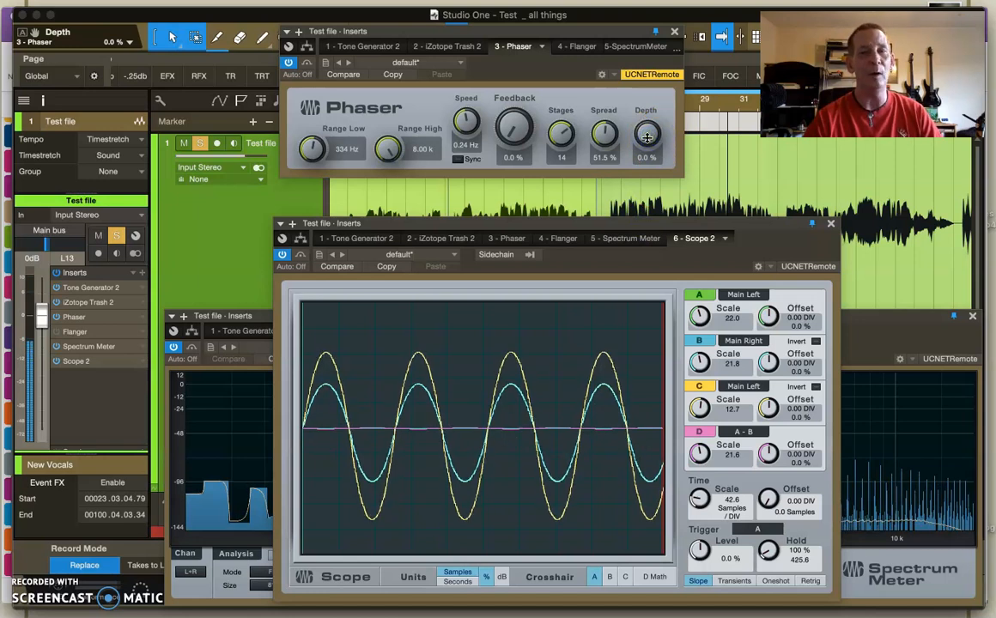
{"action": "left_click_drag", "start_coordinate": [647, 146], "coordinate": [645, 139]}
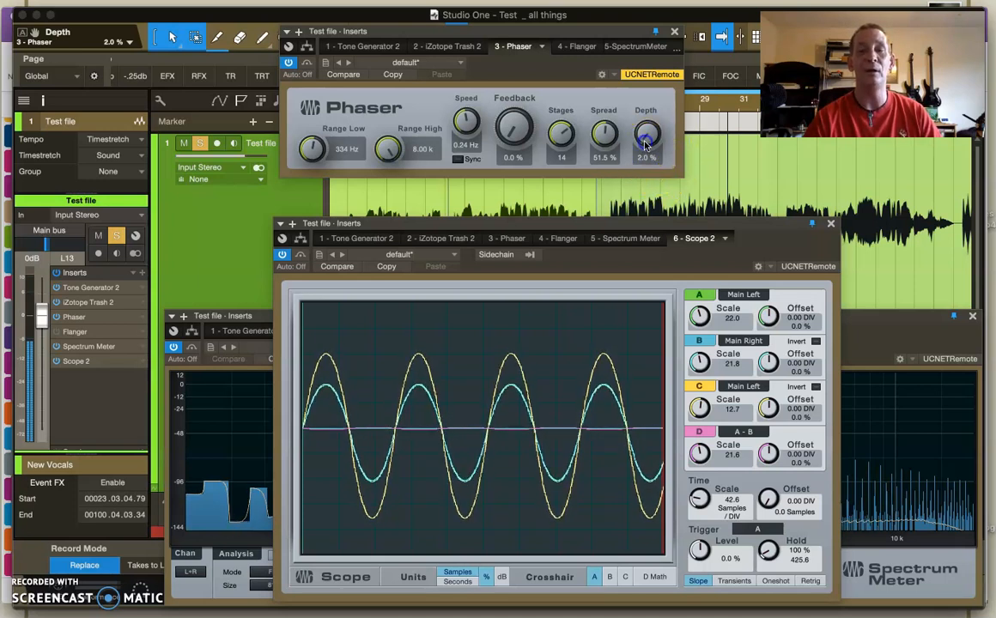
Raise the Phaser's Depth to 3.0% and compare the tone in the Spectrum Meter and the Scope
{"action": "left_click_drag", "start_coordinate": [645, 146], "coordinate": [644, 140]}
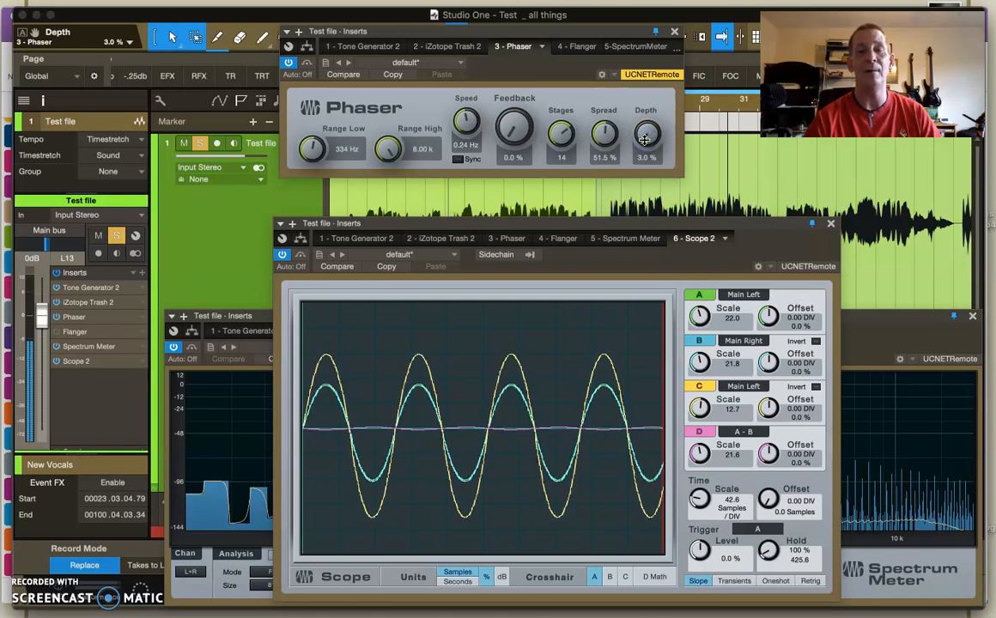
{"action": "left_click", "coordinate": [883, 317]}
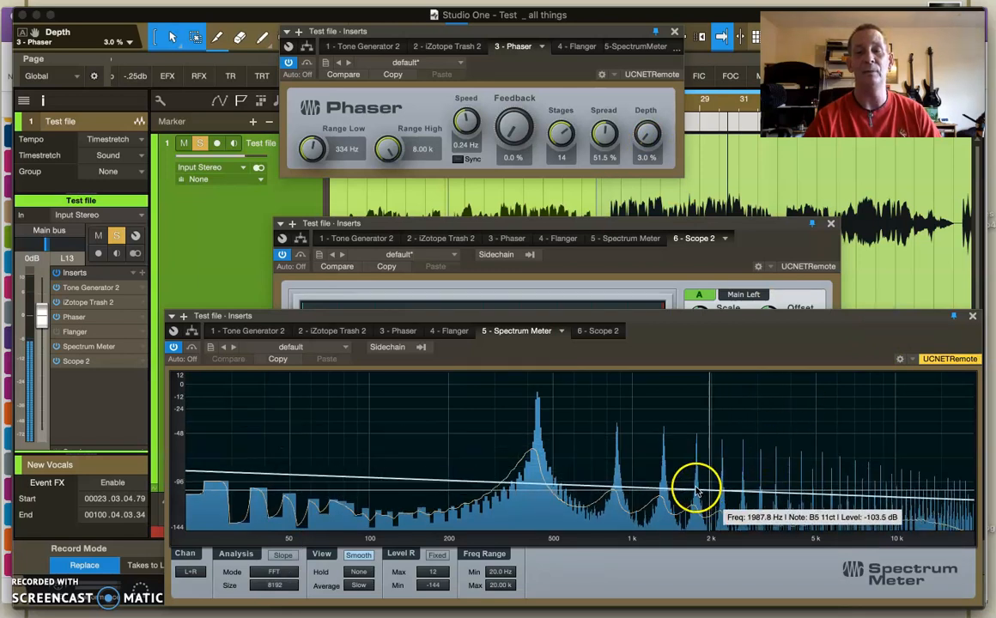
{"action": "left_click", "coordinate": [730, 237]}
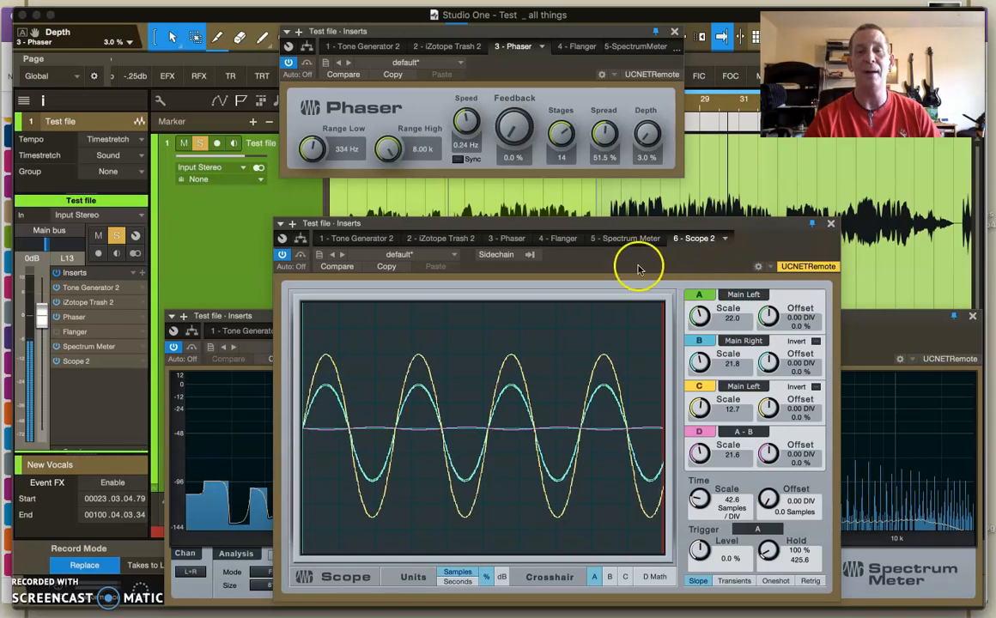
Raise the Phaser's Depth in small increments through 4.0% and 6.0% to 11.0%
{"action": "left_click", "coordinate": [643, 134]}
{"action": "scroll", "coordinate": [642, 134], "scroll_direction": "up", "scroll_amount": 2}
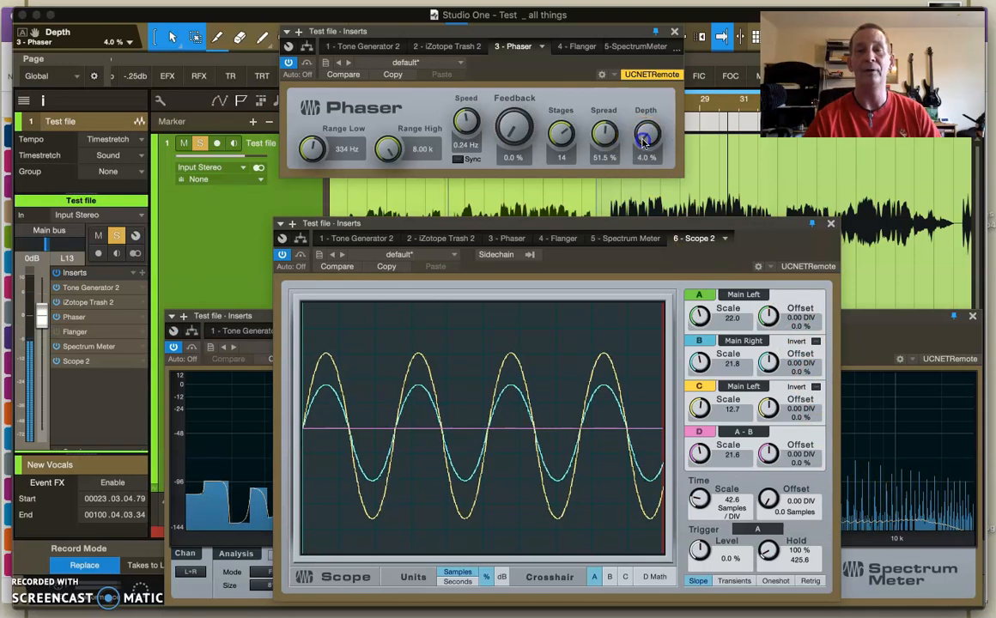
{"action": "left_click_drag", "start_coordinate": [643, 144], "coordinate": [642, 136]}
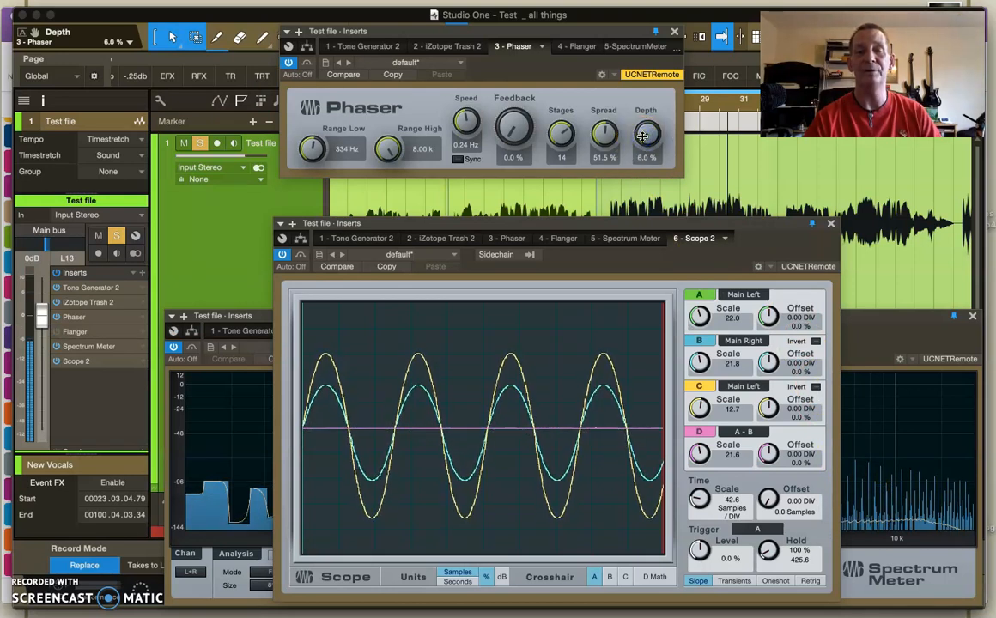
{"action": "left_click_drag", "start_coordinate": [642, 135], "coordinate": [642, 129]}
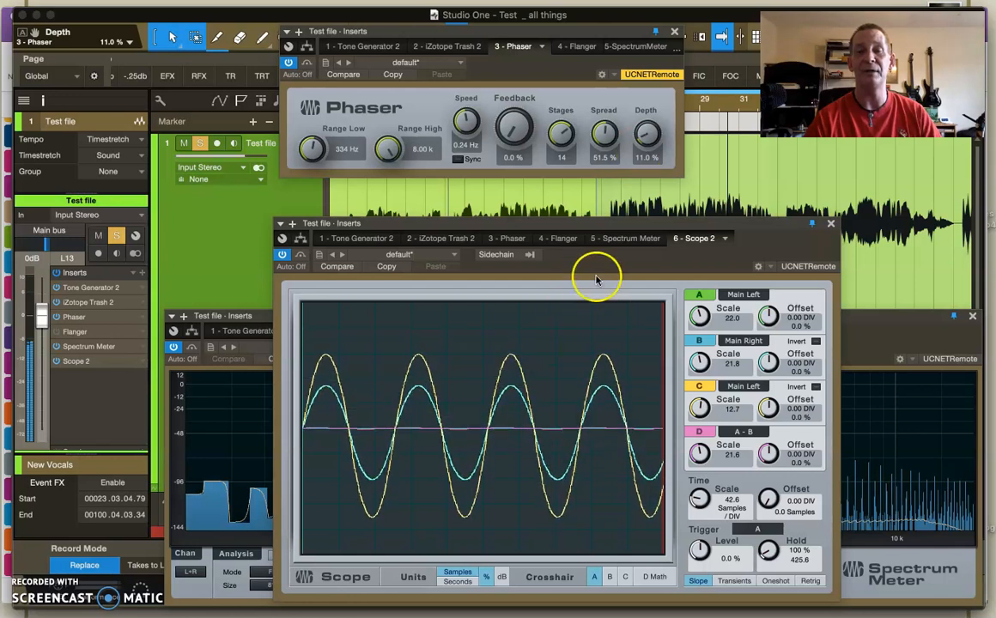
Lower the Phaser's Depth to 3.5%, raise it through 5.0% to 11.5%, and briefly bypass the Phaser for comparison
{"action": "left_click_drag", "start_coordinate": [647, 141], "coordinate": [647, 149]}
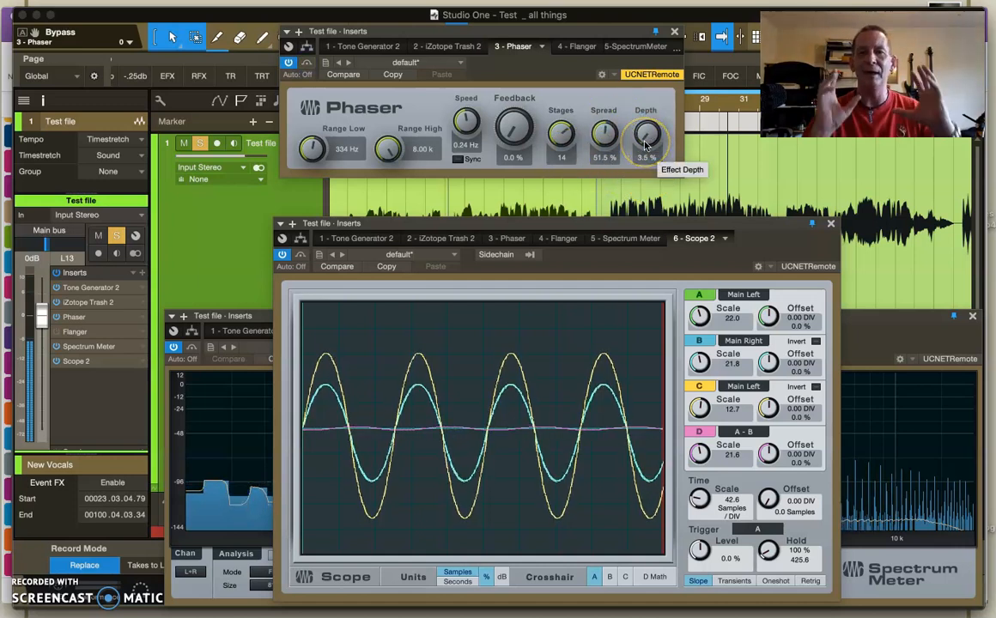
{"action": "left_click_drag", "start_coordinate": [645, 144], "coordinate": [644, 139]}
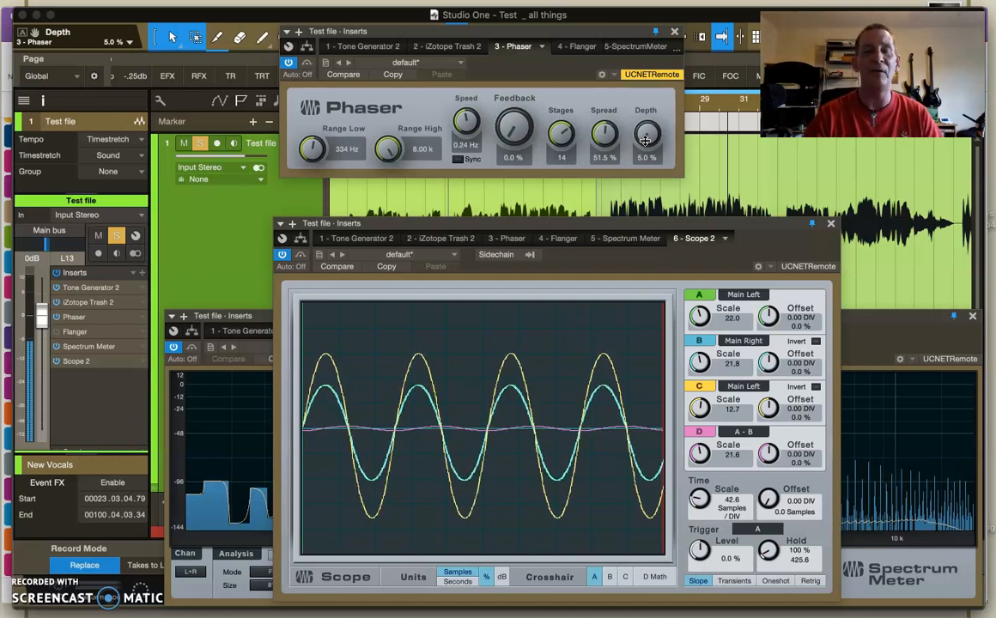
{"action": "mouse_move", "coordinate": [644, 140]}
{"action": "left_mouse_down"}
{"action": "mouse_move", "coordinate": [645, 119]}
{"action": "mouse_move", "coordinate": [646, 133]}
{"action": "left_mouse_up"}
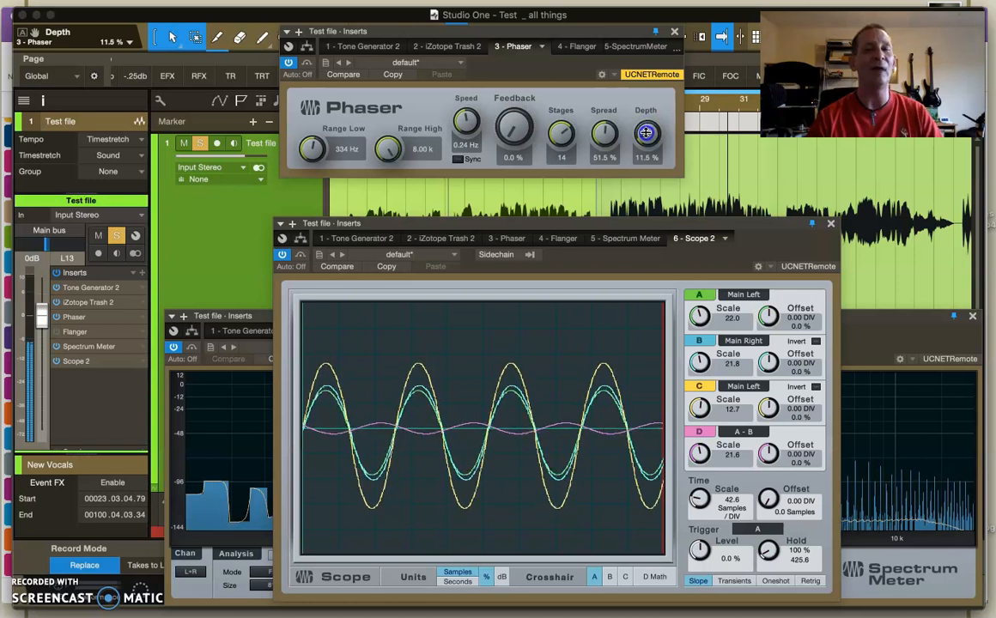
{"action": "left_click", "coordinate": [307, 63]}
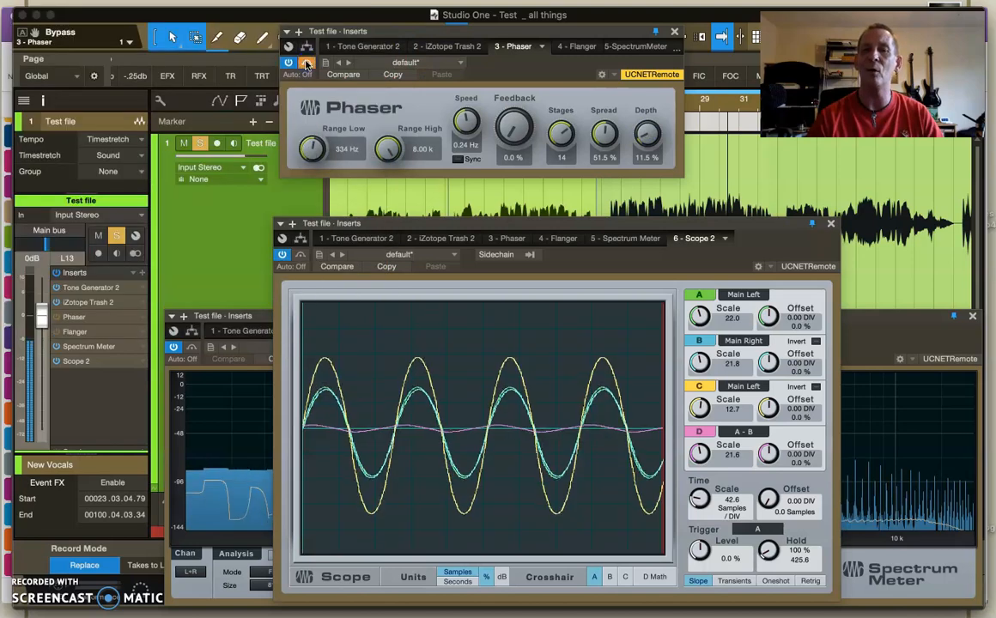
{"action": "left_click", "coordinate": [306, 64]}
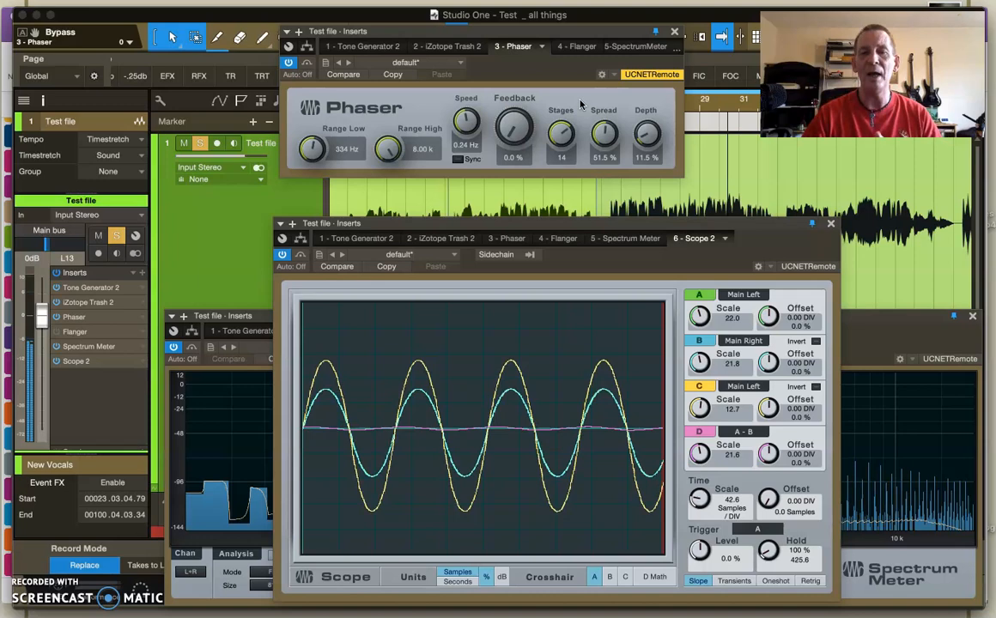
Increase the Phaser's Depth to 49.0% and examine the tone's harmonics in the Spectrum Meter
{"action": "left_click_drag", "start_coordinate": [646, 136], "coordinate": [648, 89]}
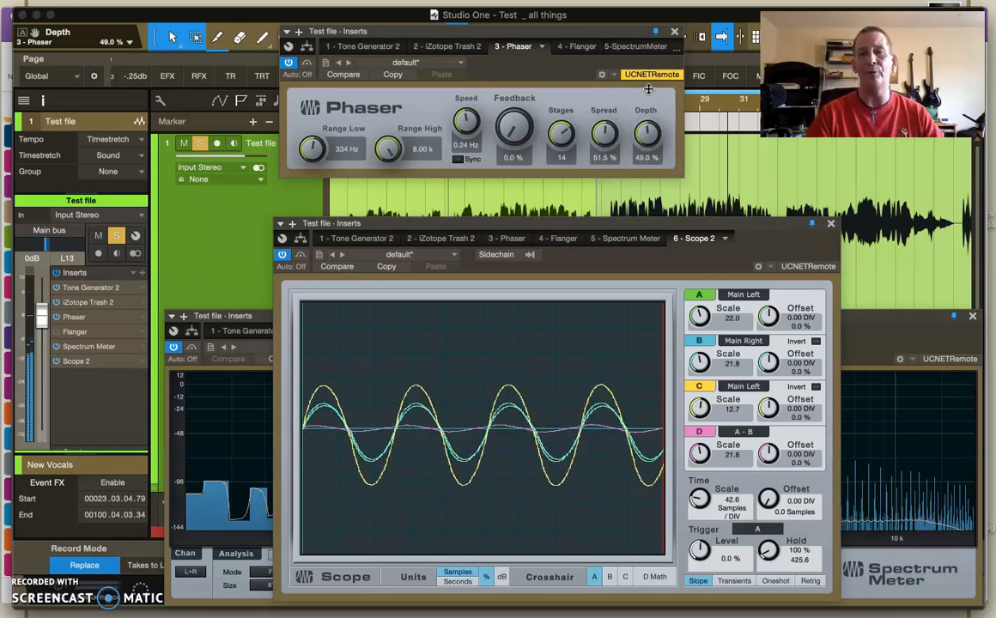
{"action": "left_click", "coordinate": [884, 323]}
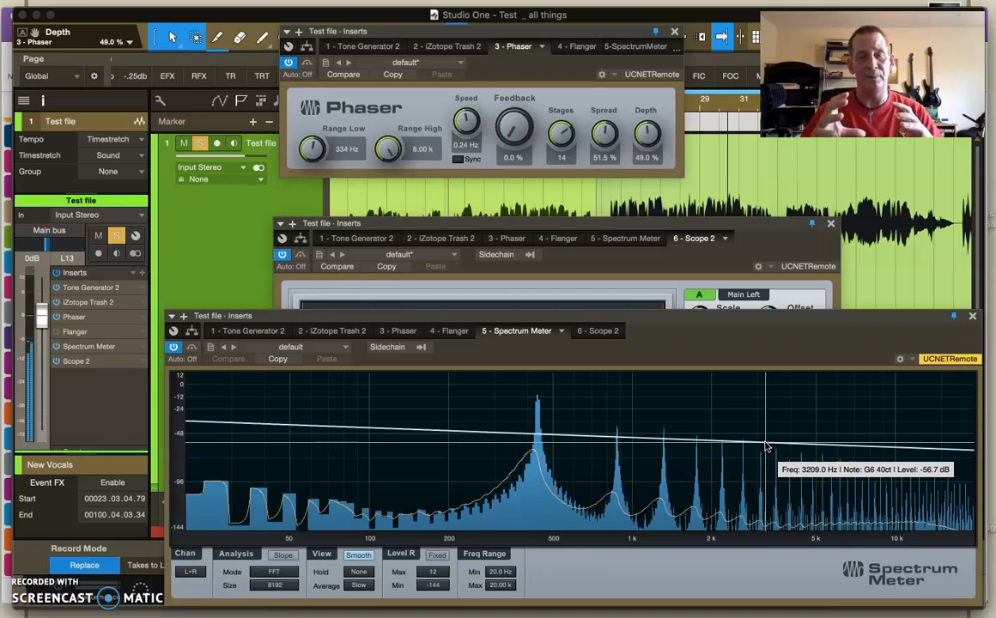
{"action": "left_click_drag", "start_coordinate": [545, 406], "coordinate": [770, 469]}
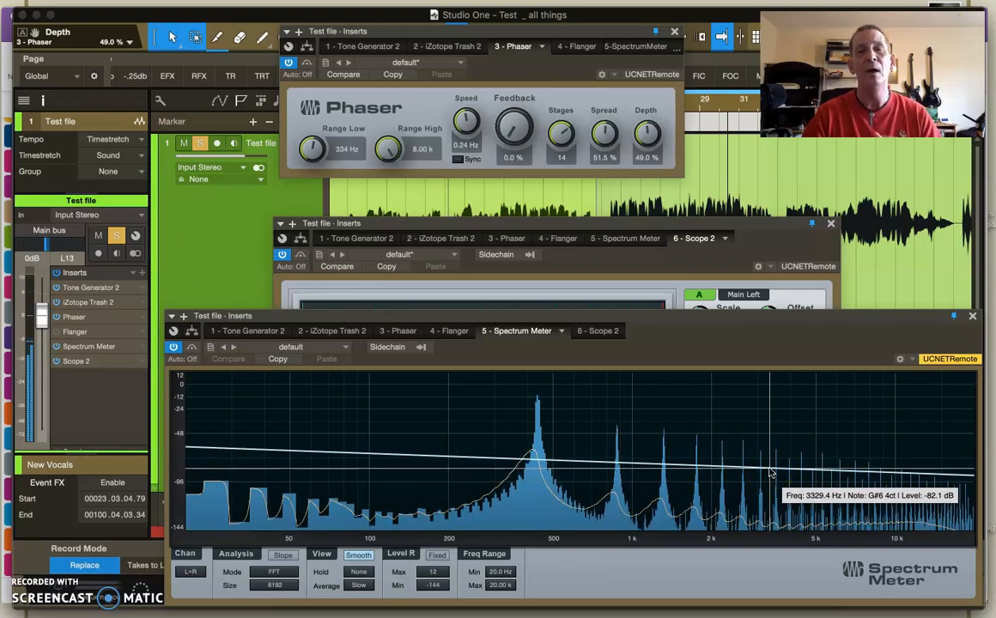
Reduce the Phaser's Depth to 42.5% and inspect the upper harmonics in the Spectrum Meter
{"action": "mouse_move", "coordinate": [646, 134]}
{"action": "left_mouse_down"}
{"action": "mouse_move", "coordinate": [645, 185]}
{"action": "mouse_move", "coordinate": [650, 154]}
{"action": "left_mouse_up"}
{"action": "left_click_drag", "start_coordinate": [846, 460], "coordinate": [912, 491]}
{"action": "left_click_drag", "start_coordinate": [770, 510], "coordinate": [731, 479]}
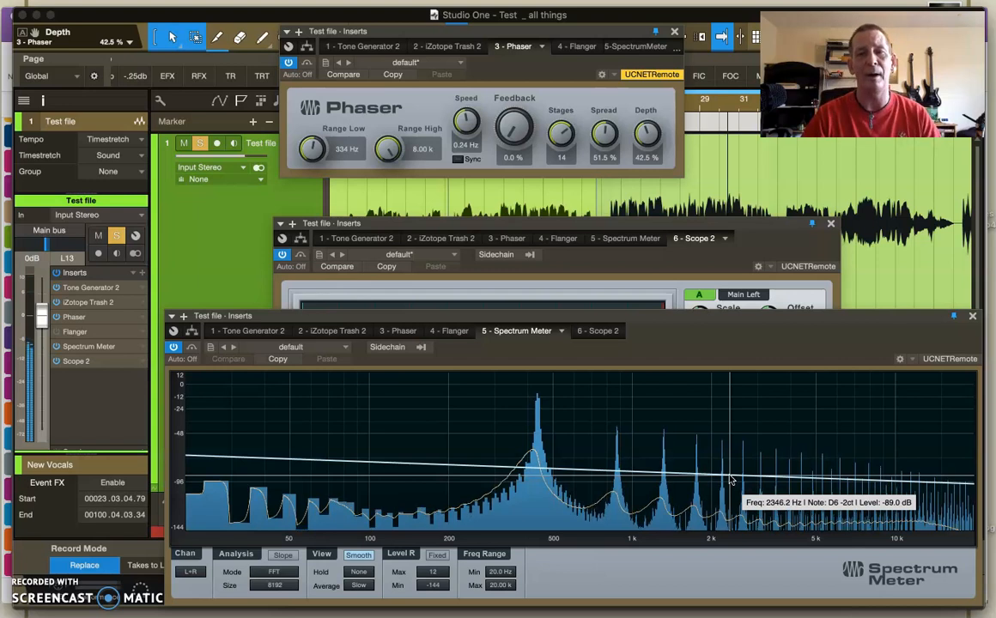
Compare the modulation in the Scope and the Spectrum Meter, and raise the Phaser's Depth to 80.0%
{"action": "left_click", "coordinate": [700, 311]}
{"action": "left_click", "coordinate": [674, 223]}
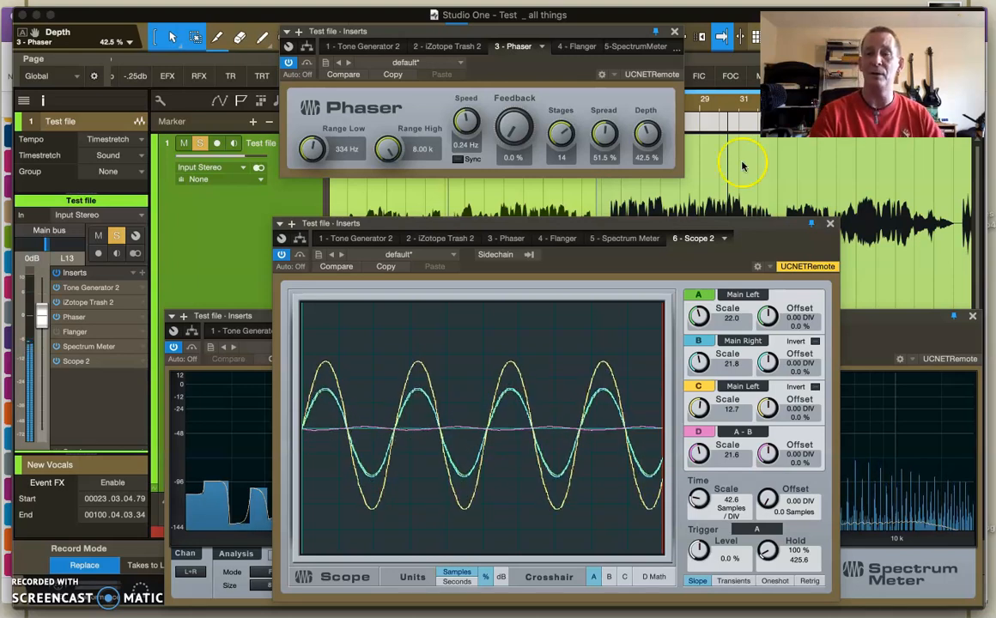
{"action": "left_click", "coordinate": [869, 320]}
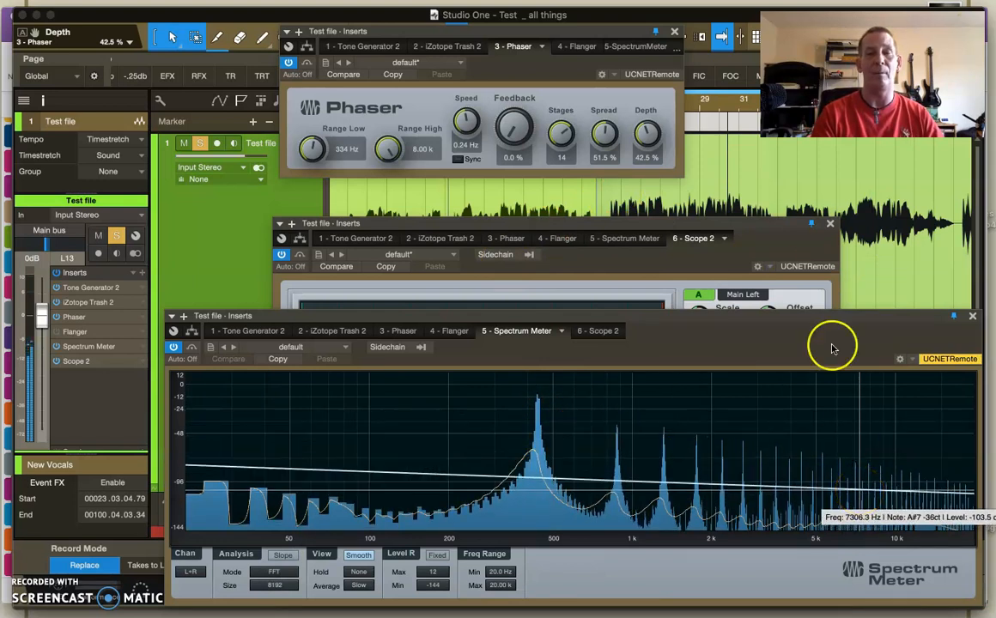
{"action": "left_click", "coordinate": [740, 223]}
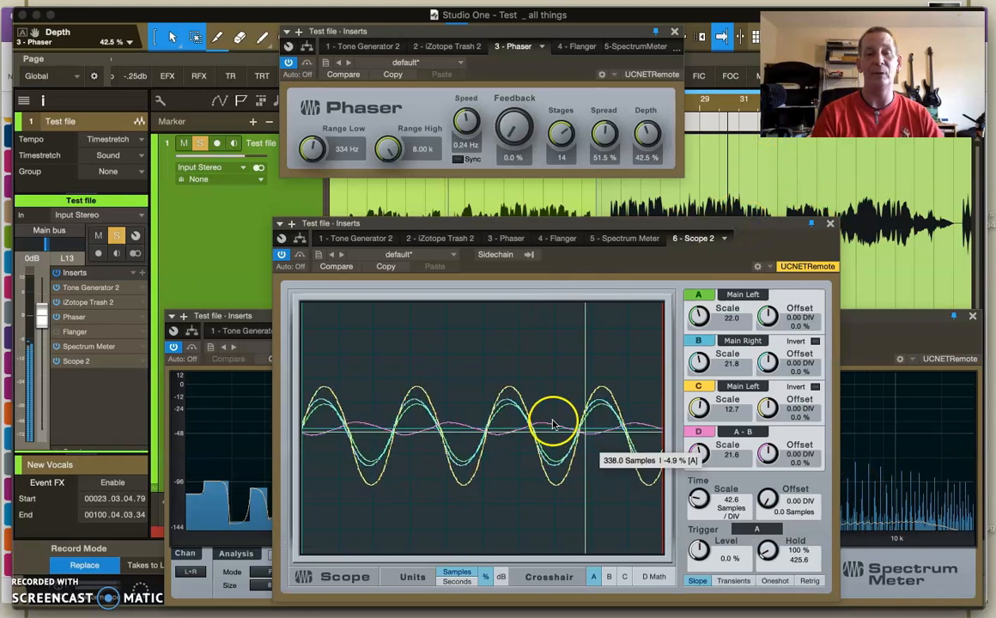
{"action": "left_click_drag", "start_coordinate": [646, 142], "coordinate": [644, 87]}
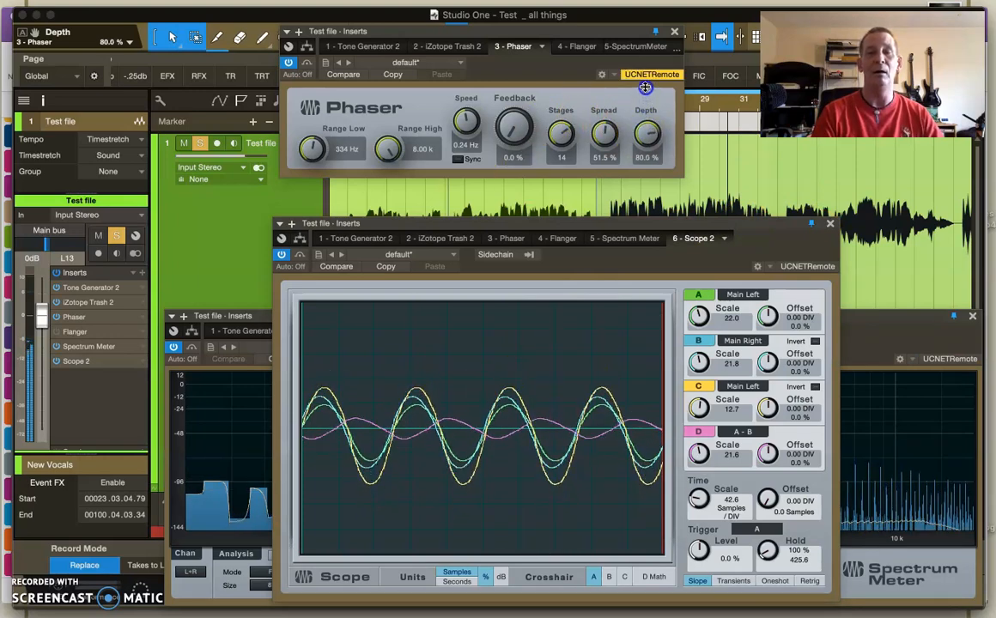